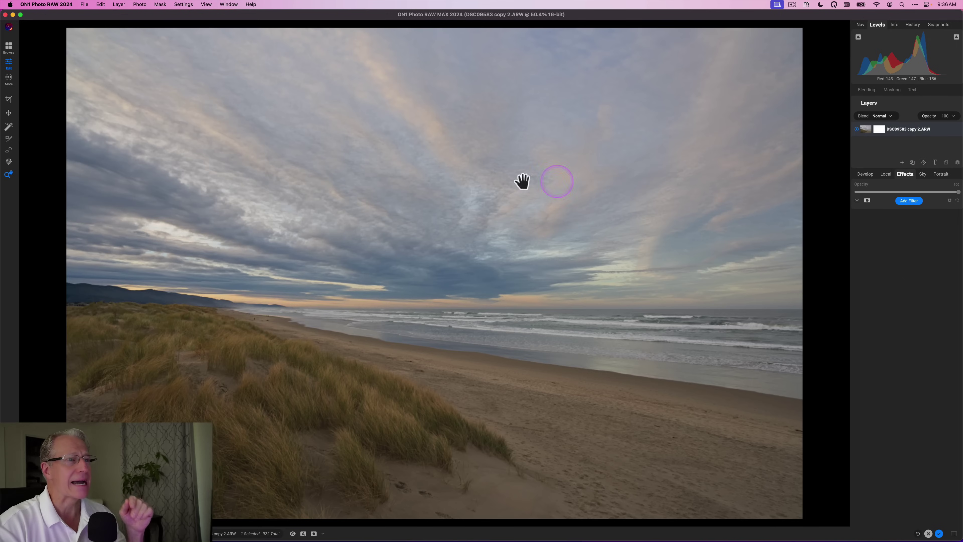
# - Compare the beach photo with and without its current edits
pyautogui.click(356, 16)
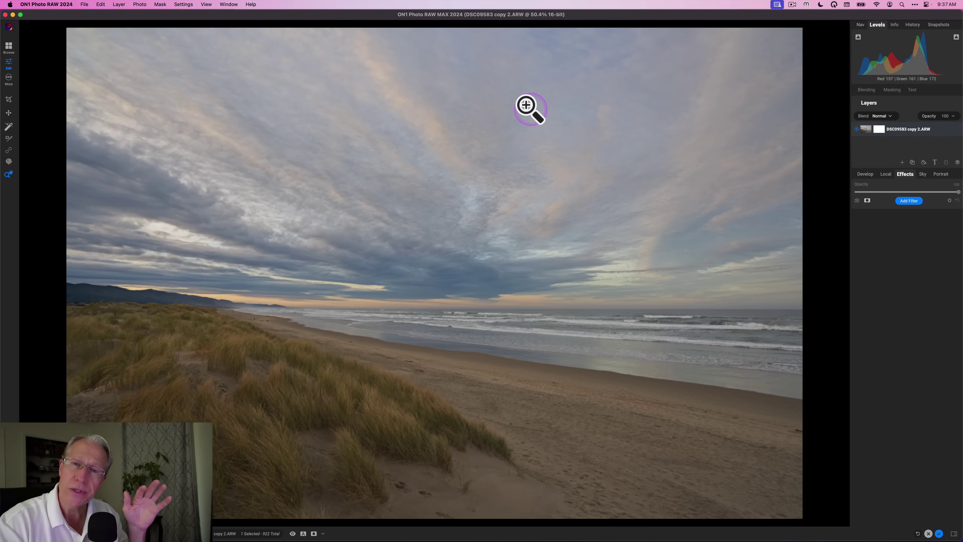
pyautogui.press('\\')
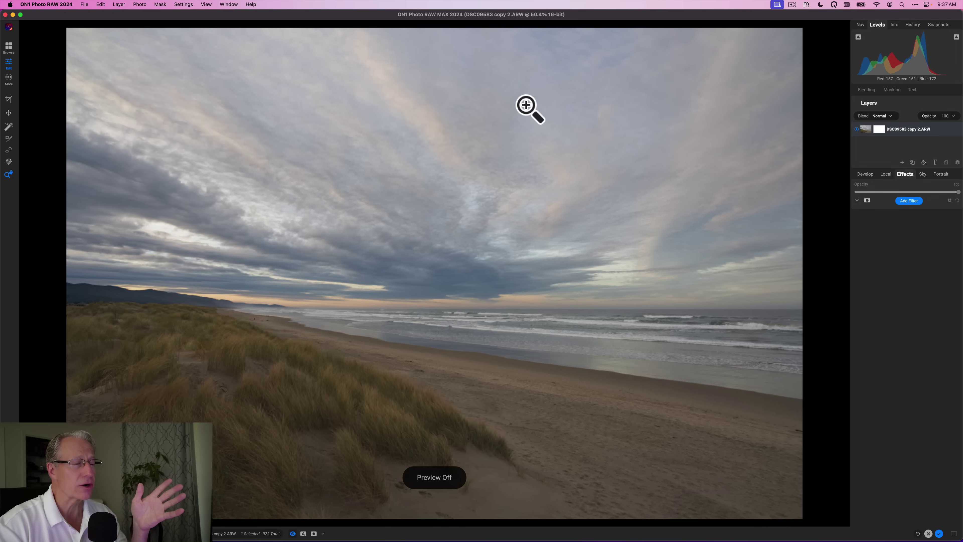
pyautogui.press('\\')
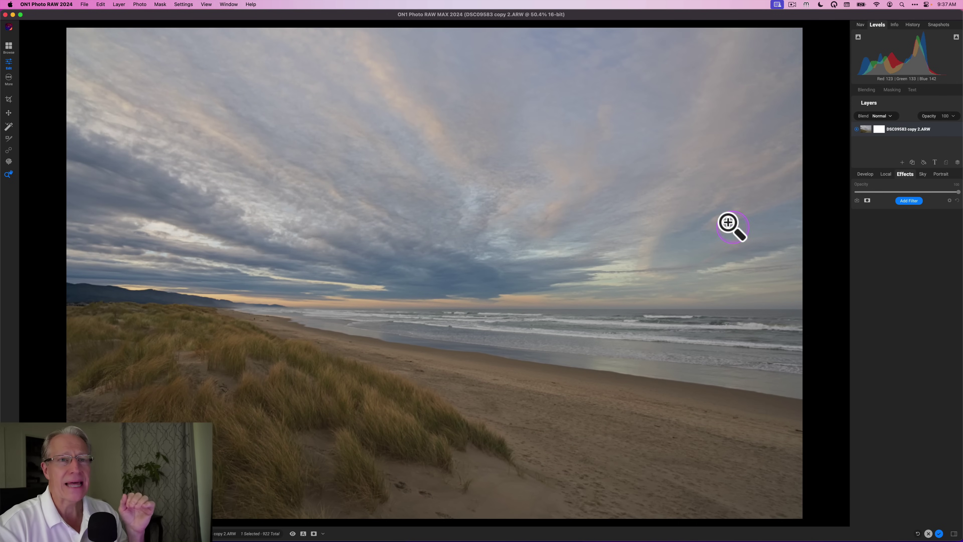
pyautogui.click(682, 235)
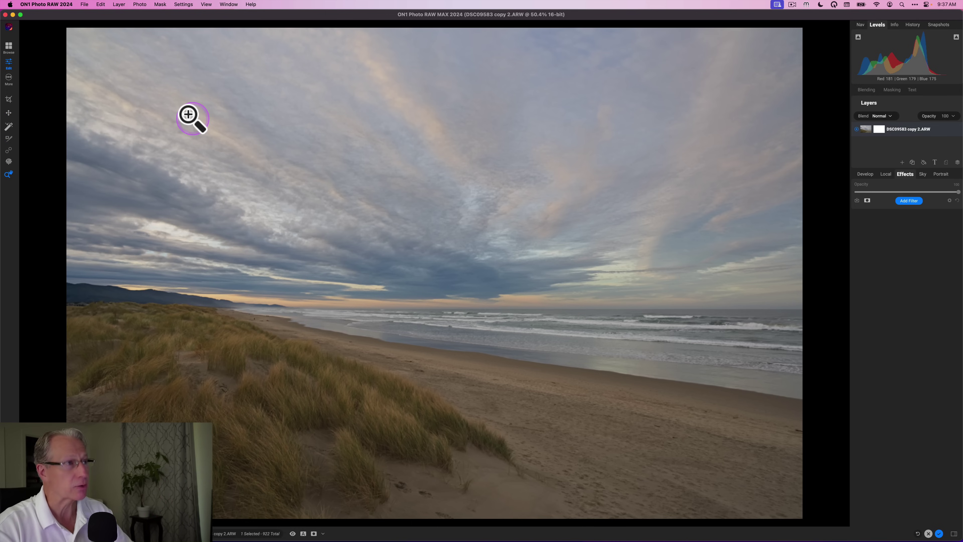
# - Mask the foreground dune grass with Super Select AI, toggling the overlay to check coverage
pyautogui.press('b')
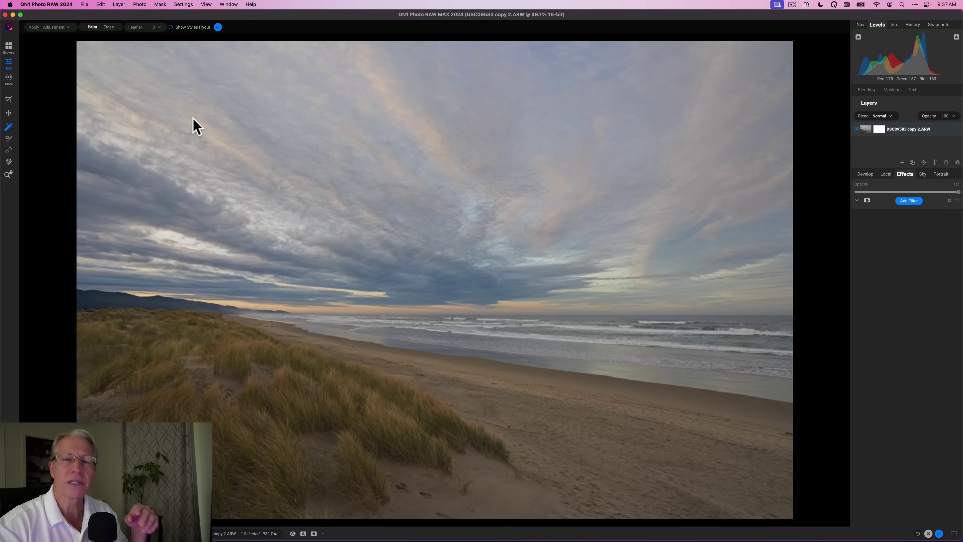
pyautogui.click(311, 211)
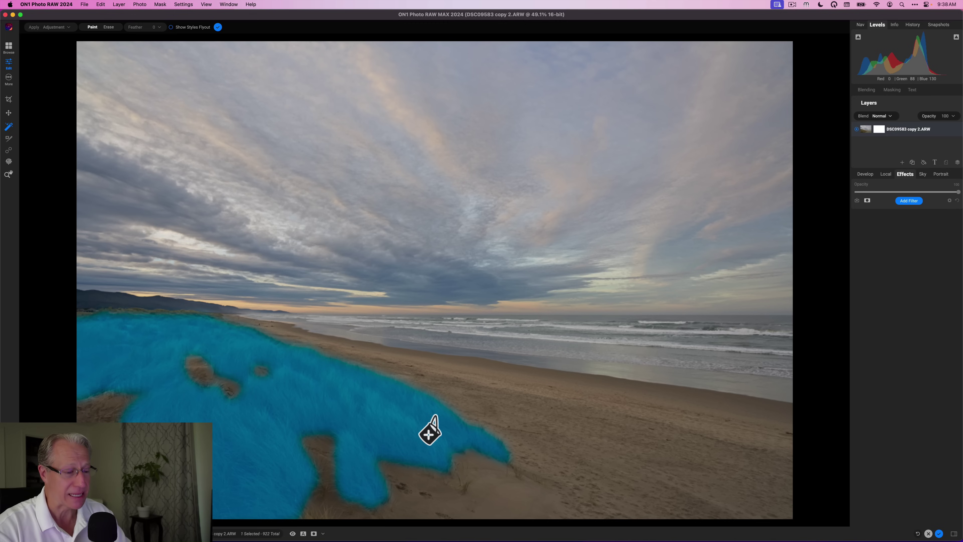
pyautogui.press('super+z')
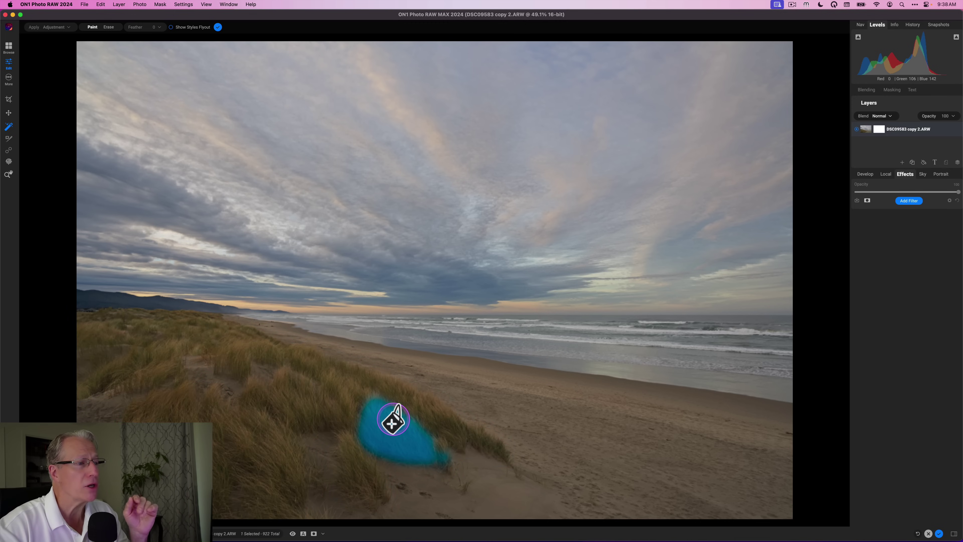
pyautogui.press('super+shift+z')
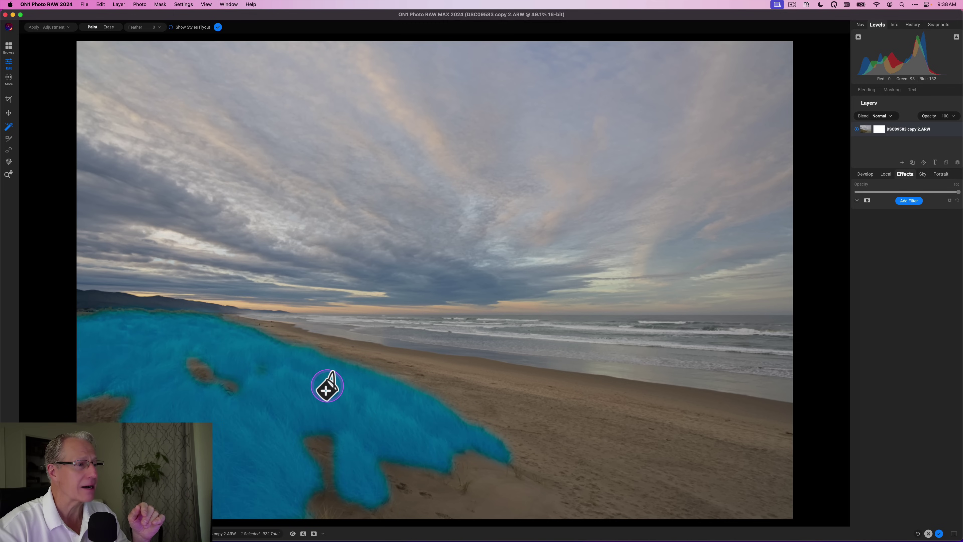
pyautogui.press('super+z')
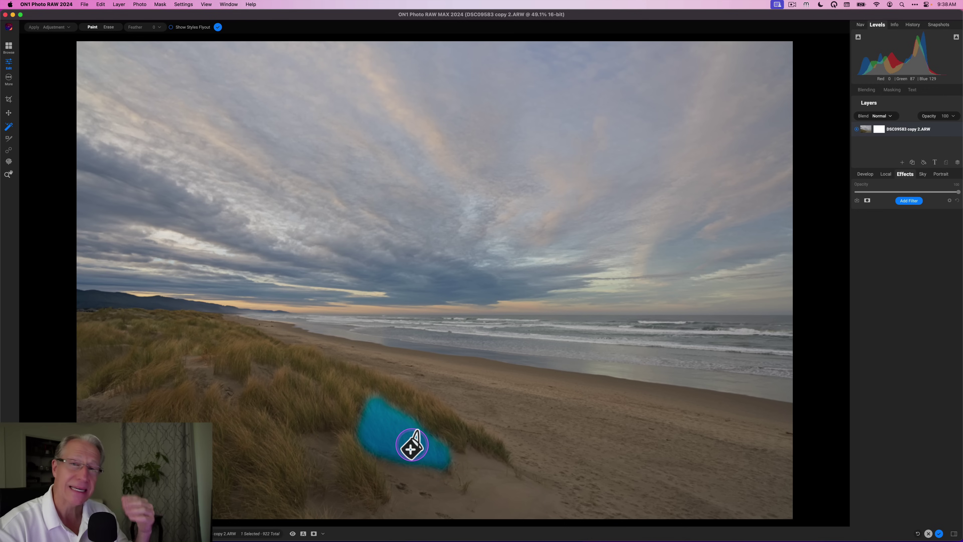
pyautogui.press('super+shift+z')
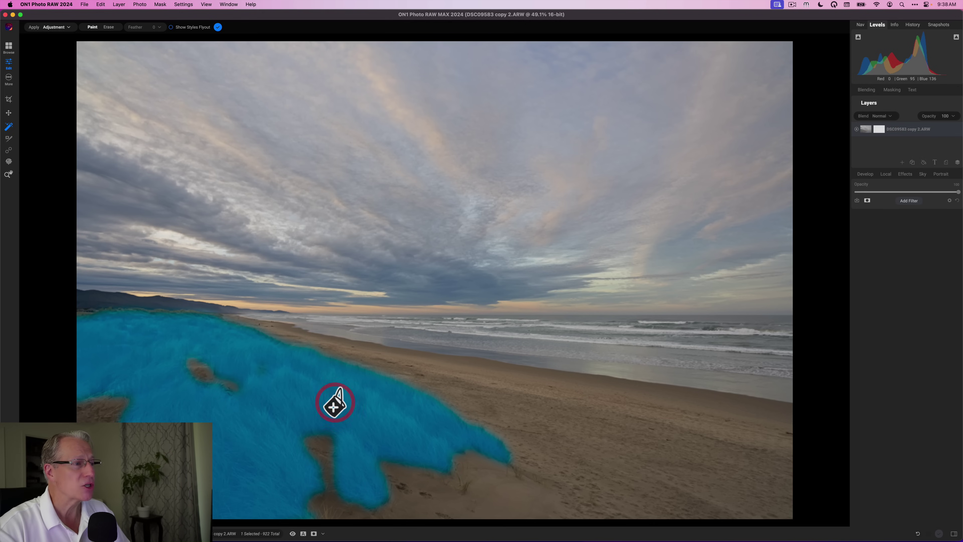
# - Add a Sunshine filter to the dune grass at Amount 62, Warmth 16, Saturation 11, comparing on/off
pyautogui.rightClick(334, 406)
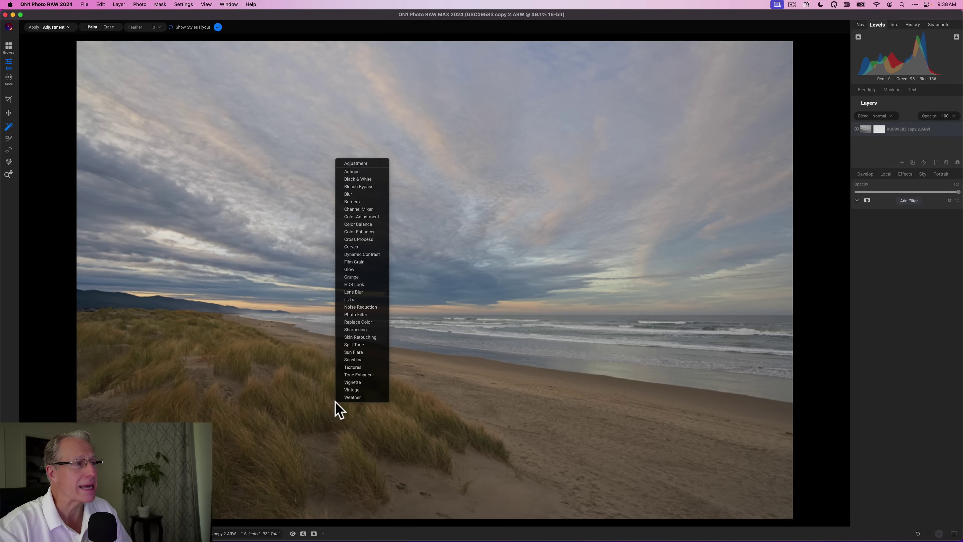
pyautogui.click(353, 359)
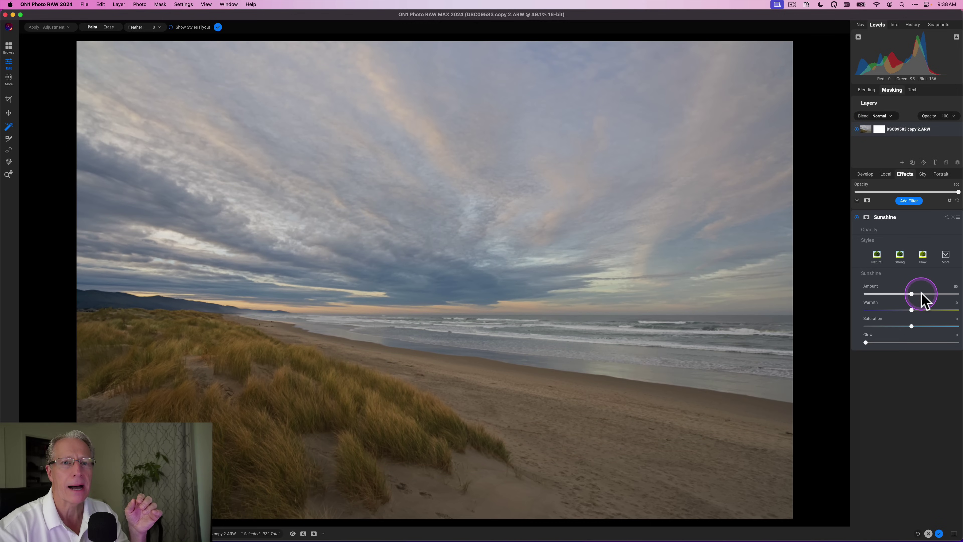
pyautogui.moveTo(921, 292); pyautogui.dragTo(930, 308)
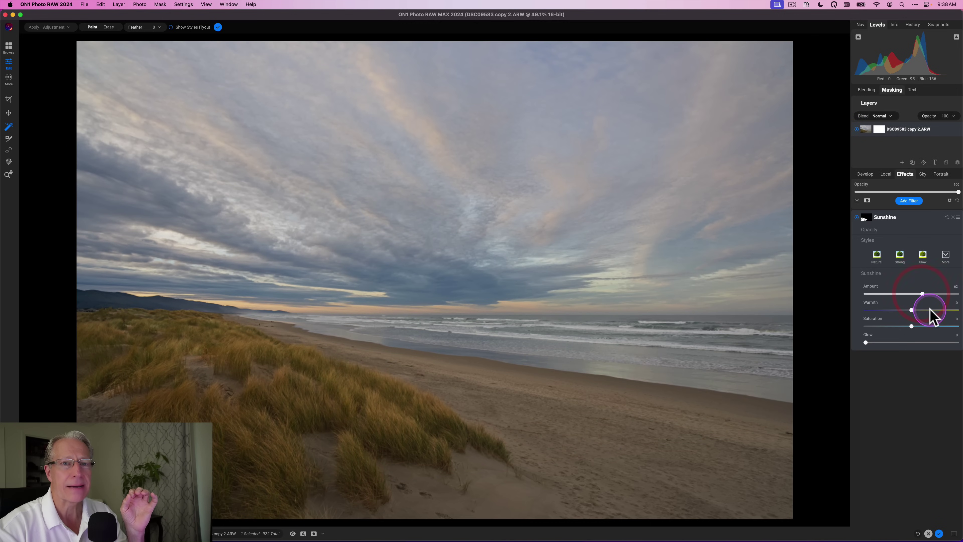
pyautogui.click(927, 310)
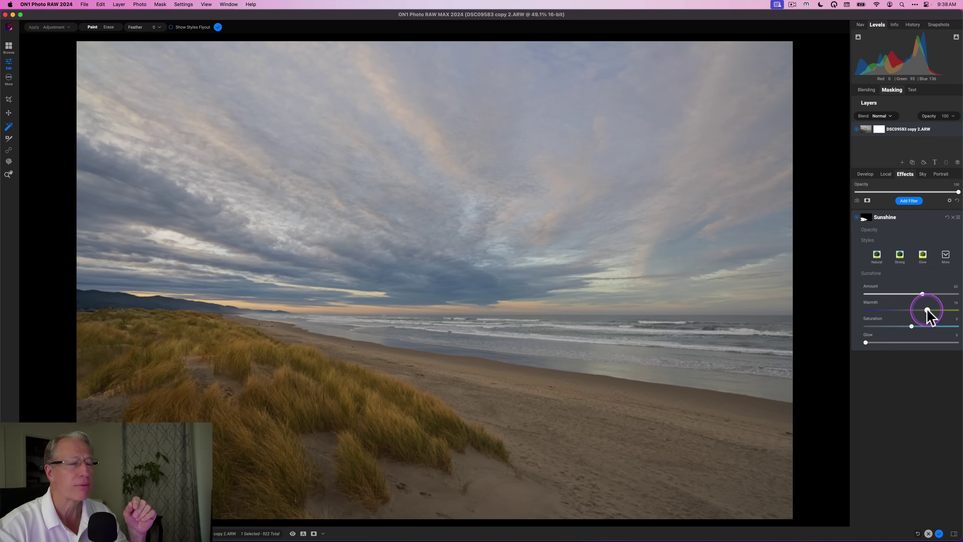
pyautogui.click(923, 325)
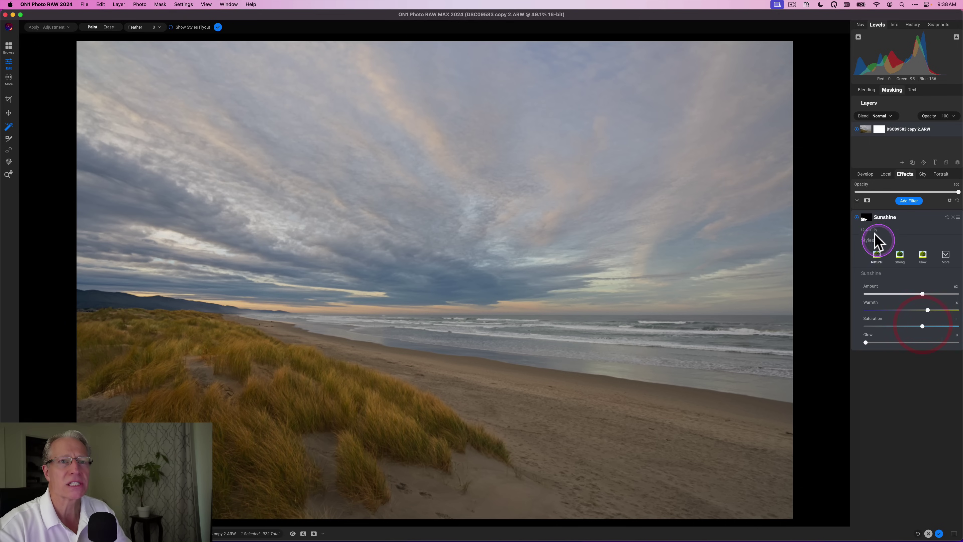
pyautogui.click(859, 219)
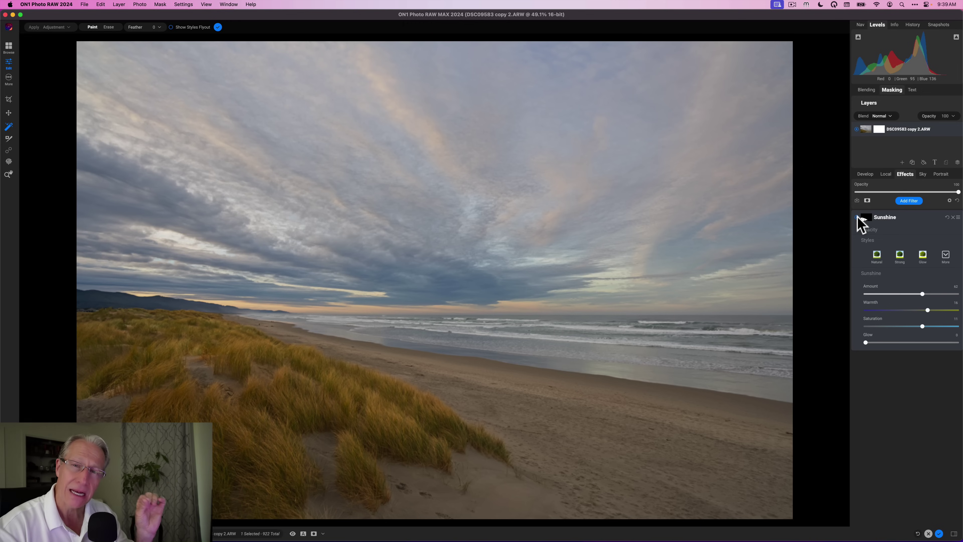
pyautogui.click(858, 218)
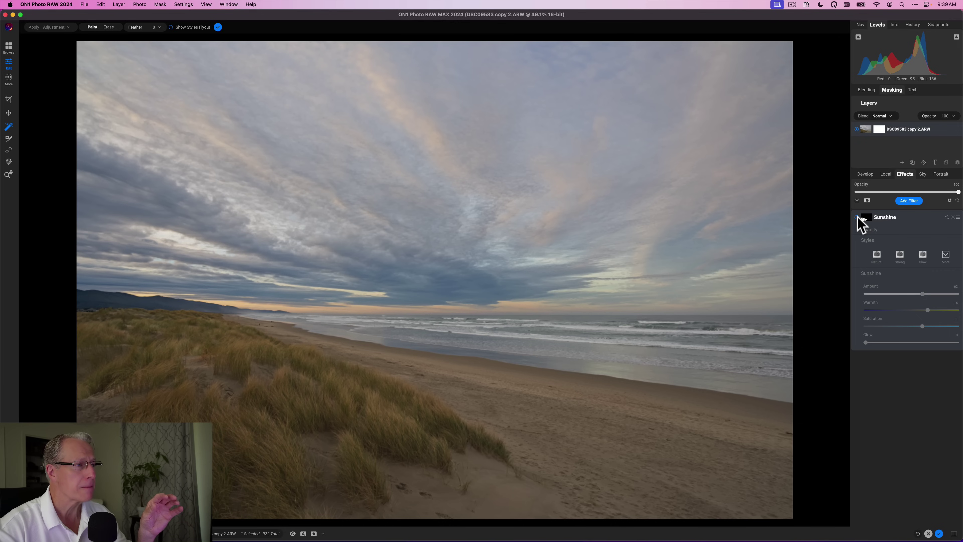
pyautogui.click(858, 218)
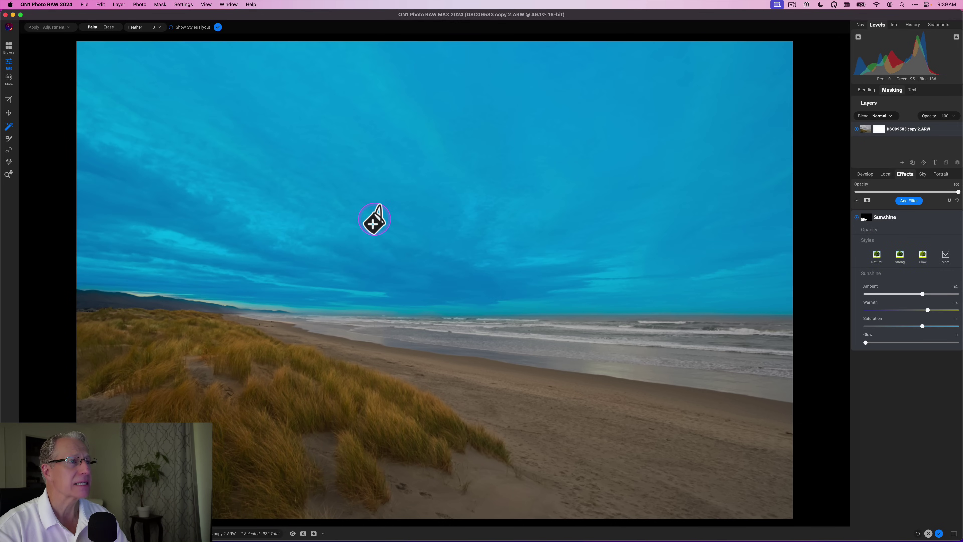
# - Mask the sky and add Color Enhancer: Temperature -9, Tint 10, Saturation 8, Vibrance 8
pyautogui.click(375, 219)
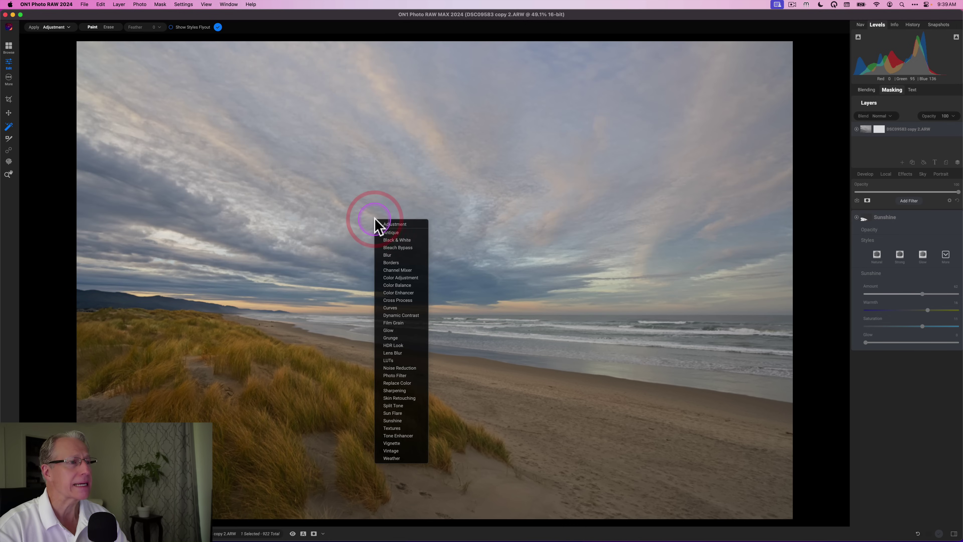
pyautogui.click(405, 292)
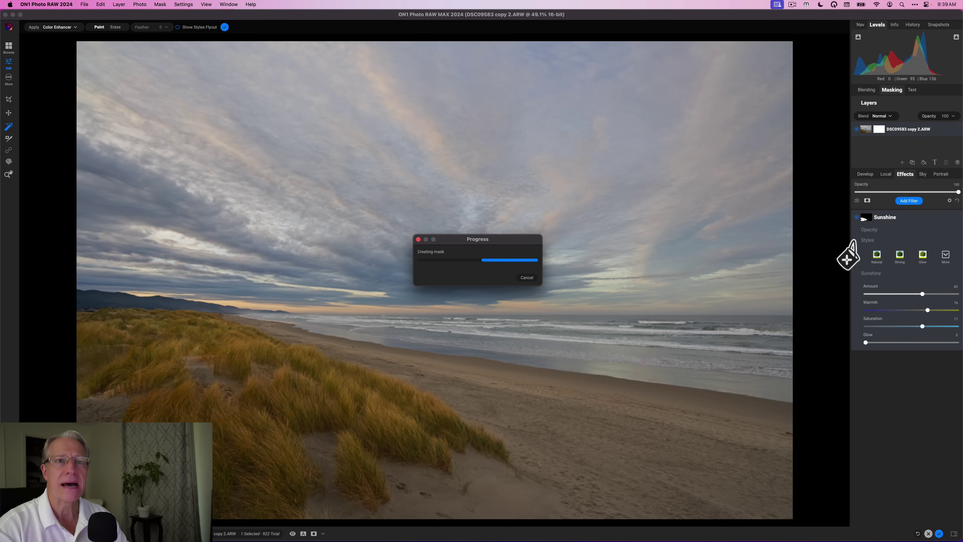
pyautogui.click(879, 232)
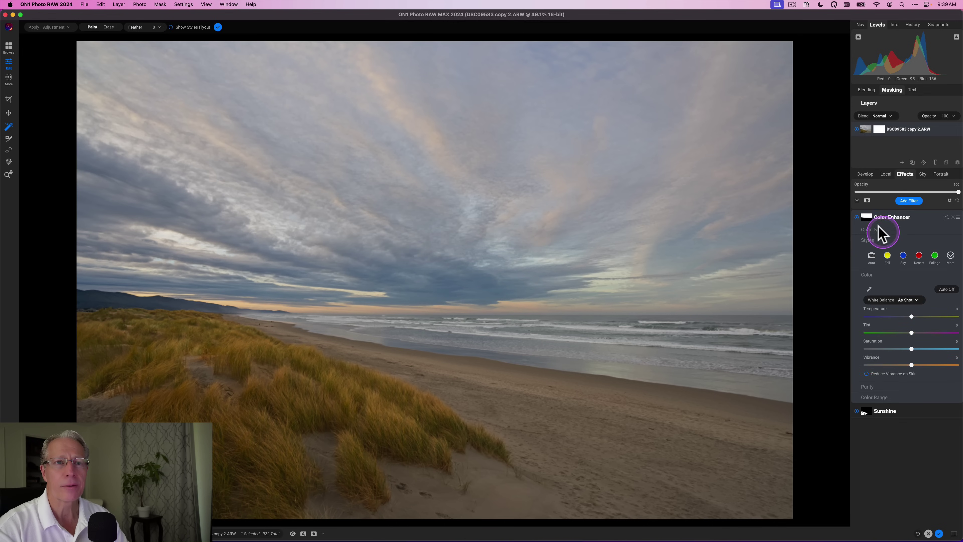
pyautogui.click(912, 315)
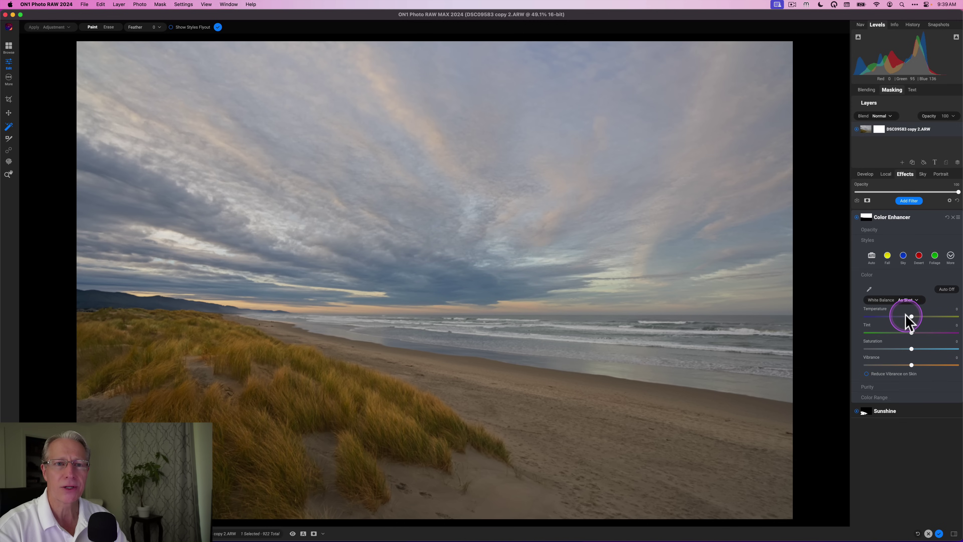
pyautogui.moveTo(904, 316); pyautogui.dragTo(903, 316)
pyautogui.moveTo(911, 332)
pyautogui.mouseDown()
pyautogui.moveTo(920, 332)
pyautogui.moveTo(919, 348)
pyautogui.mouseUp()
pyautogui.click(919, 348)
pyautogui.click(920, 365)
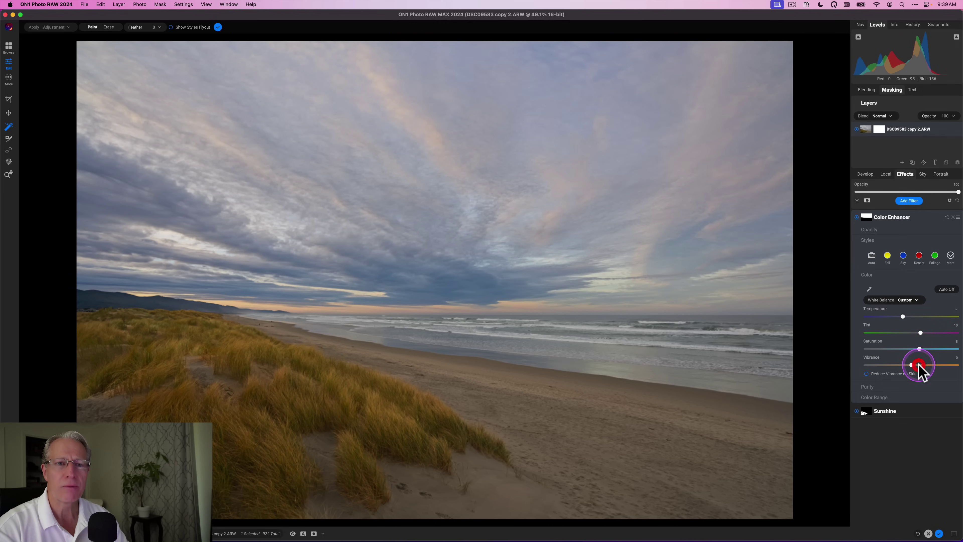
# - Compare the Color Enhancer off and on, then reselect the sky
pyautogui.click(857, 218)
pyautogui.click(856, 218)
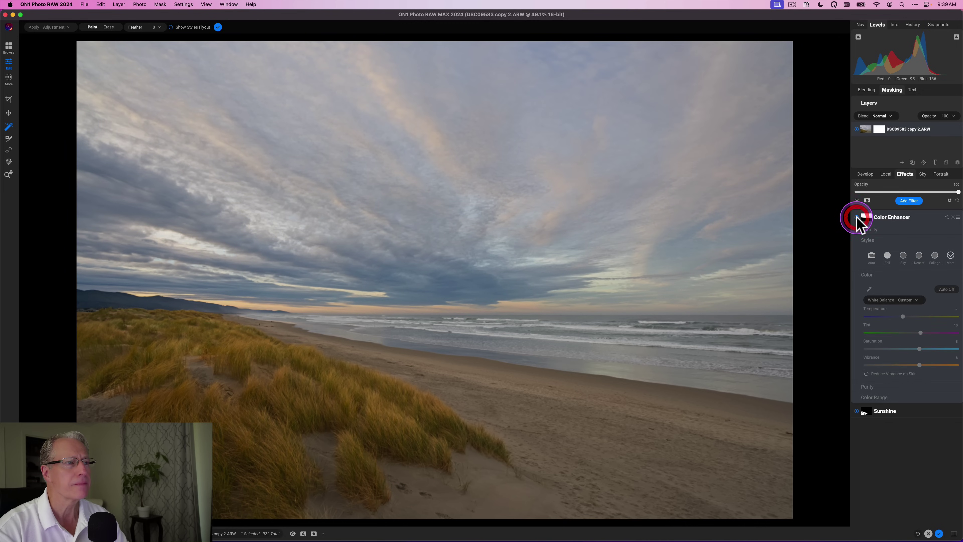
pyautogui.click(857, 218)
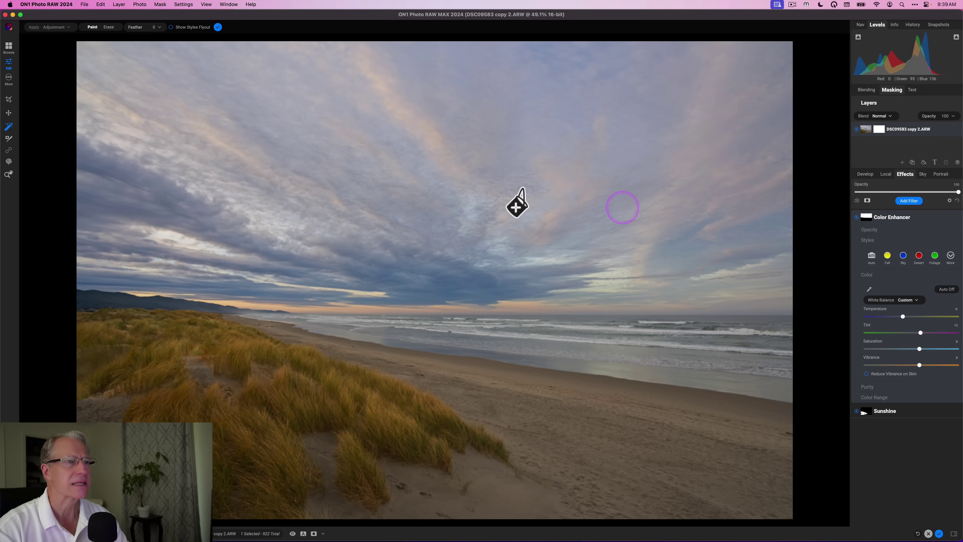
pyautogui.click(440, 193)
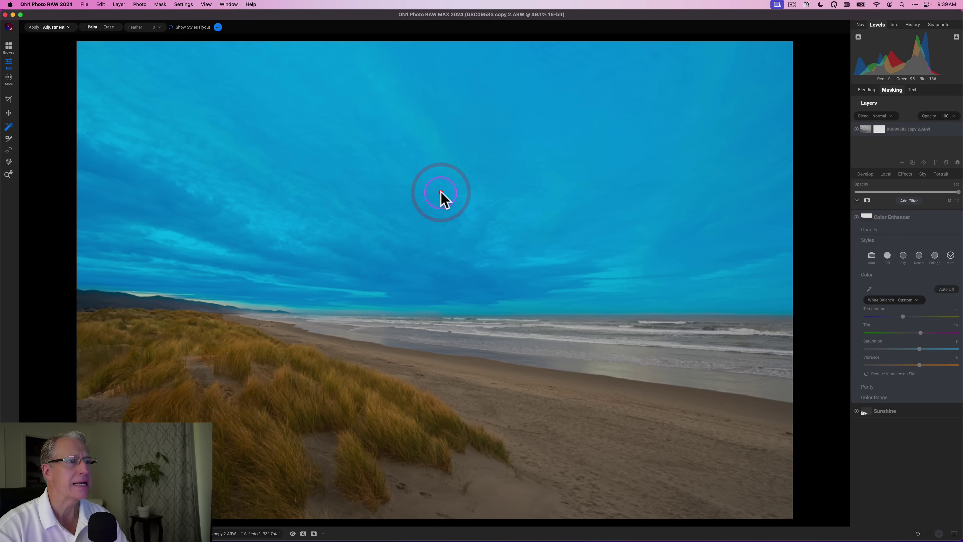
# - Add a Dynamic Contrast filter and mask it to the sky
pyautogui.rightClick(447, 199)
pyautogui.click(470, 243)
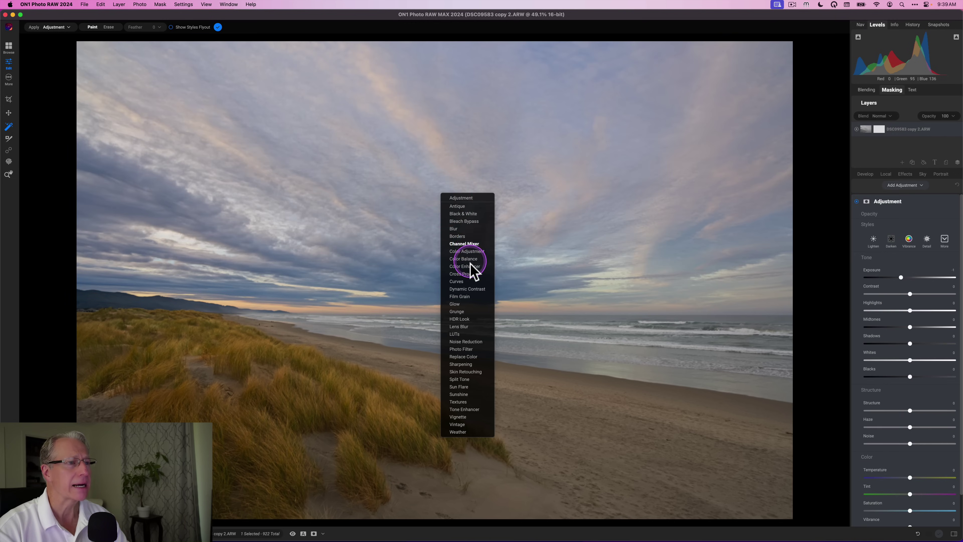
pyautogui.click(466, 289)
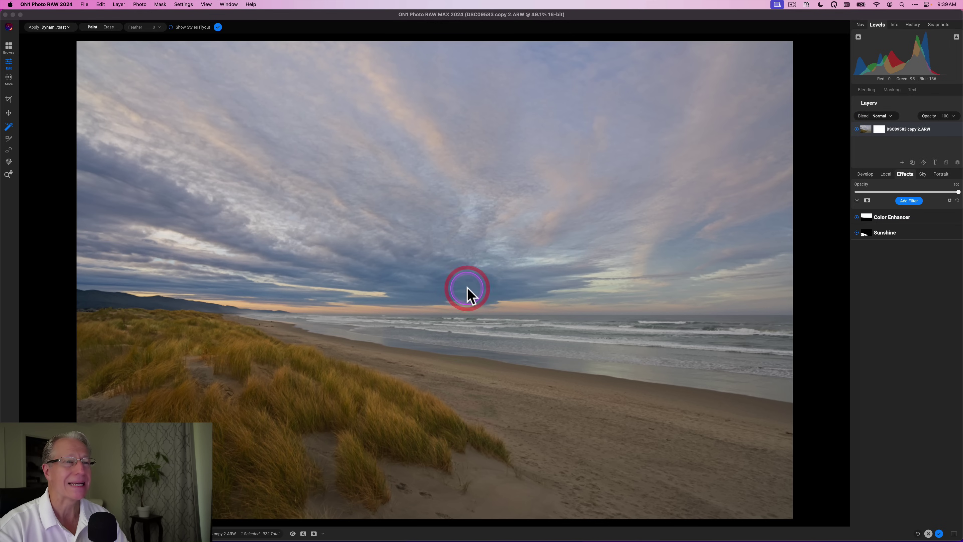
pyautogui.click(468, 294)
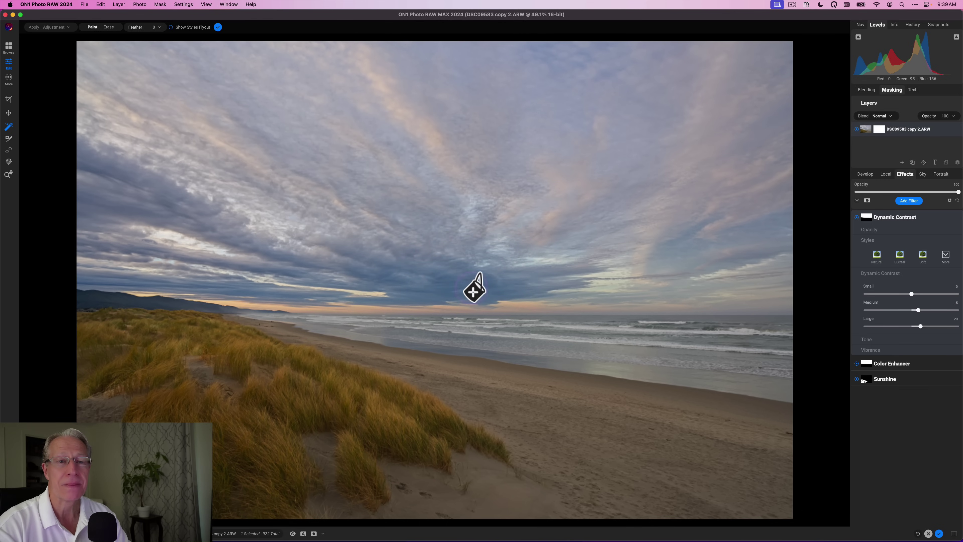
pyautogui.click(478, 289)
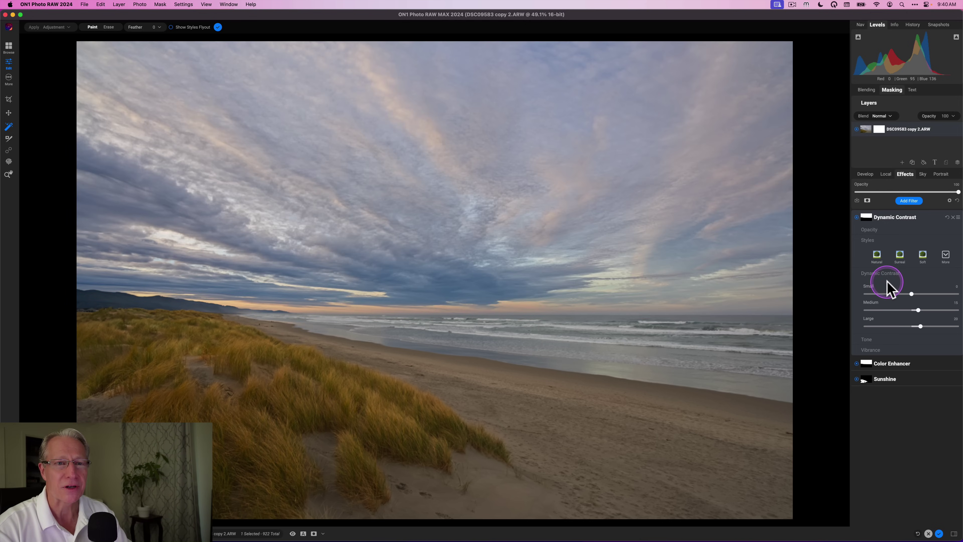
# - Lower Dynamic Contrast Small, Medium and Large to about -46, -44 and -43
pyautogui.click(891, 294)
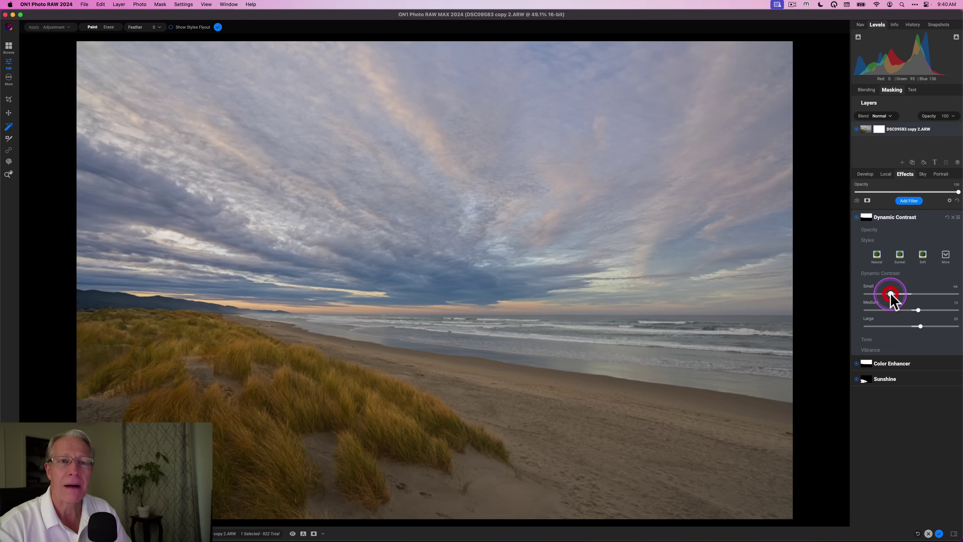
pyautogui.click(891, 310)
pyautogui.click(892, 326)
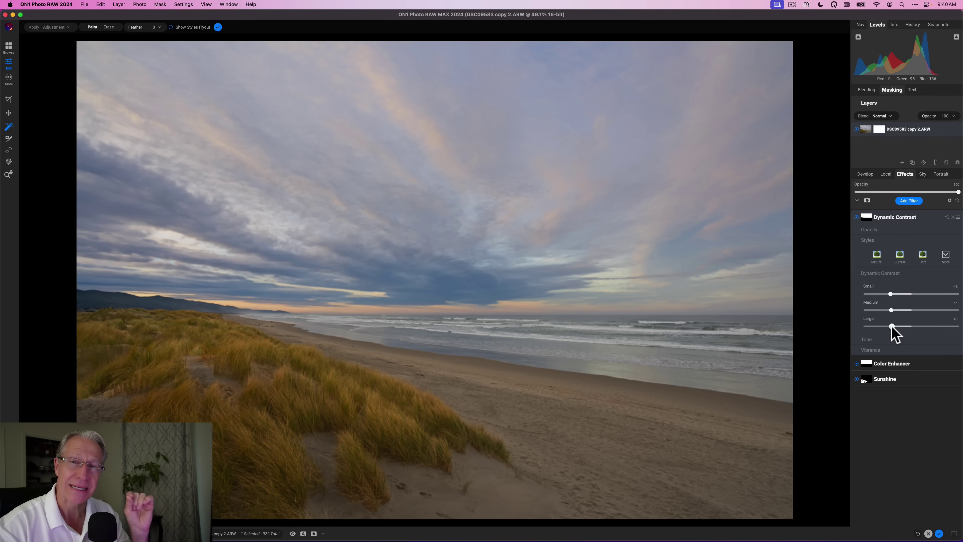
pyautogui.click(469, 203)
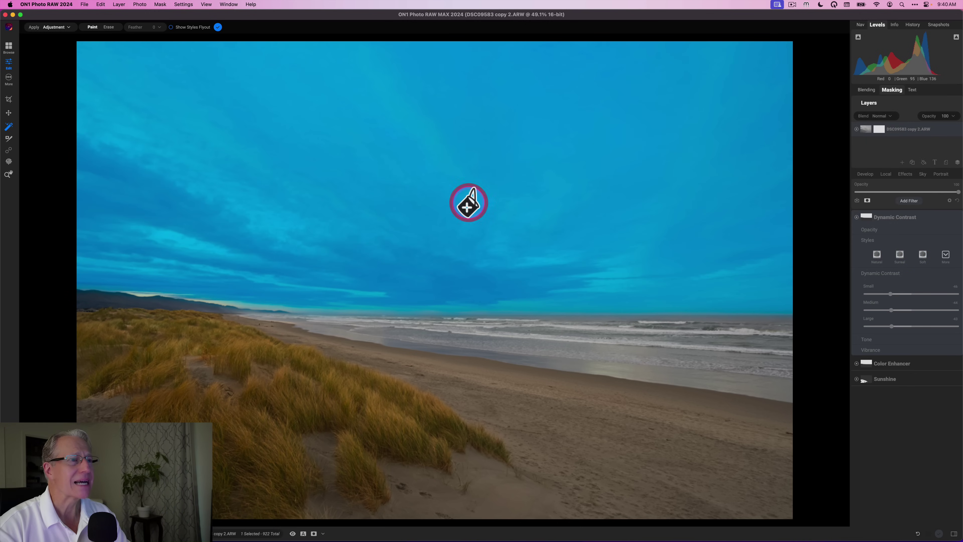
# - Add a sky-only Sunshine filter at Amount 61, Warmth 11, Saturation 10, comparing it on and off
pyautogui.rightClick(469, 202)
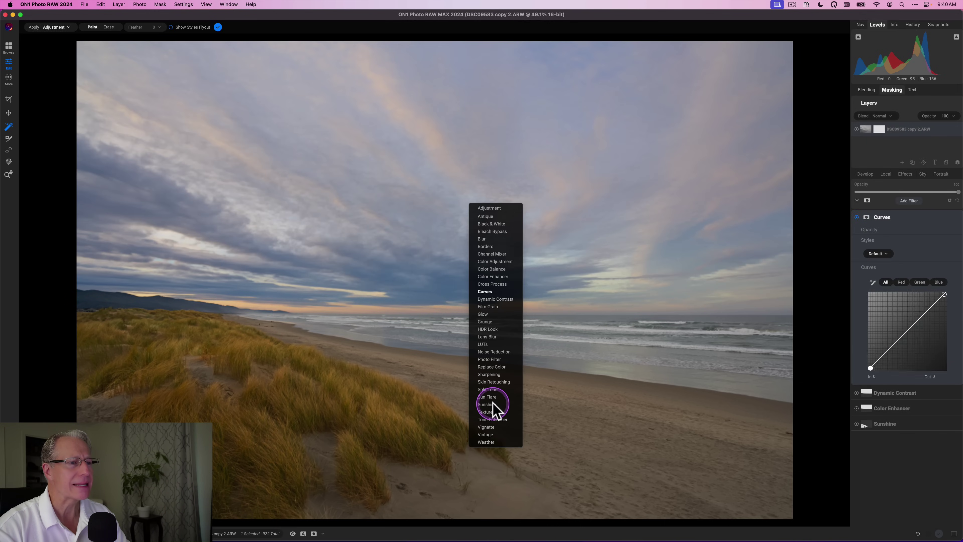
pyautogui.click(490, 404)
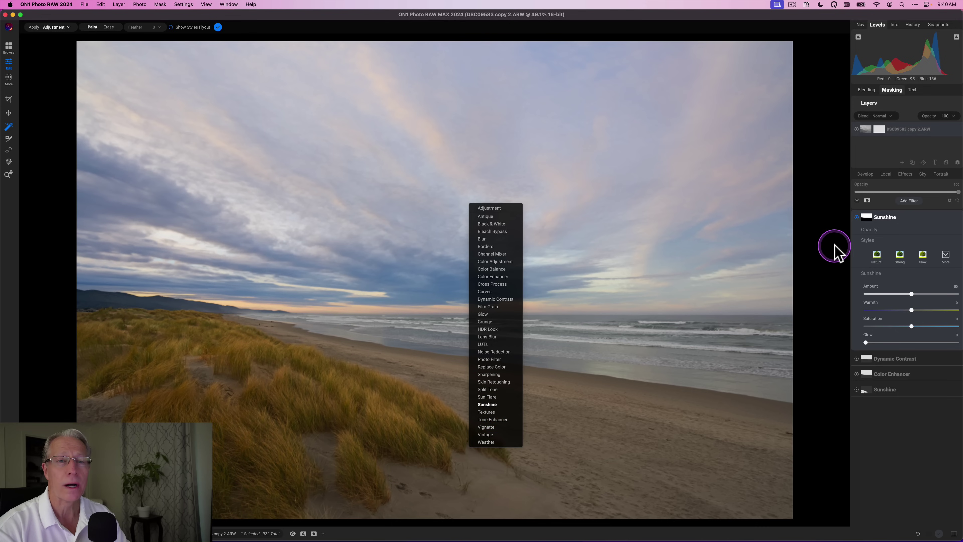
pyautogui.click(868, 286)
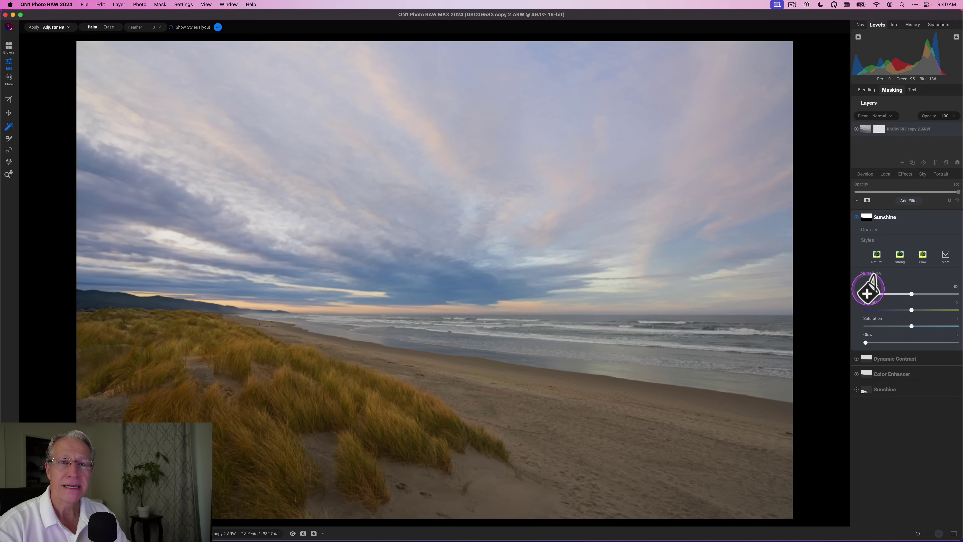
pyautogui.click(921, 294)
pyautogui.click(923, 310)
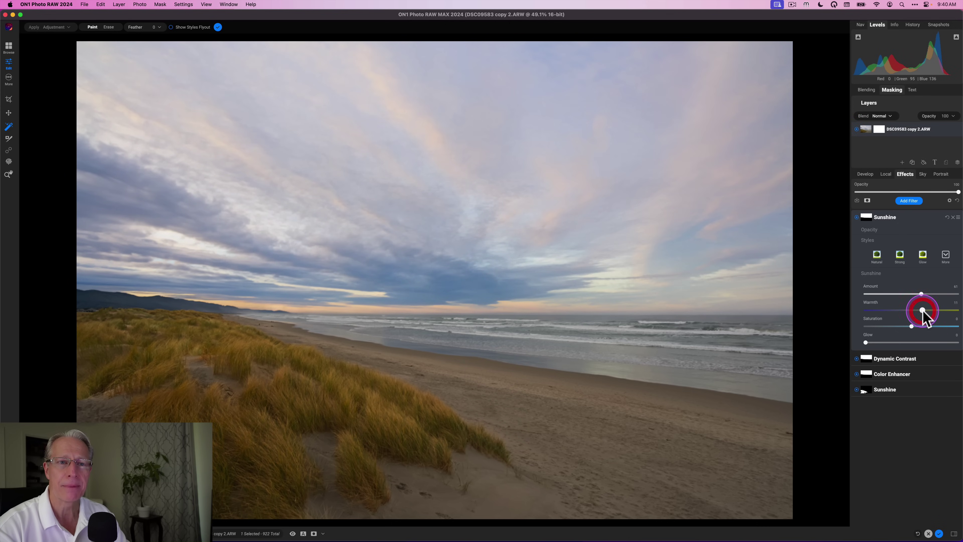
pyautogui.click(921, 326)
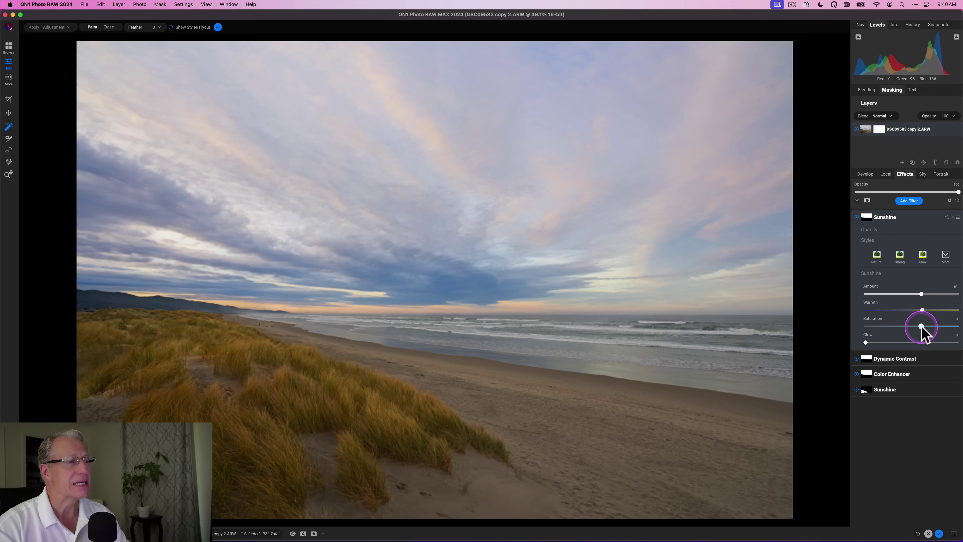
pyautogui.click(853, 221)
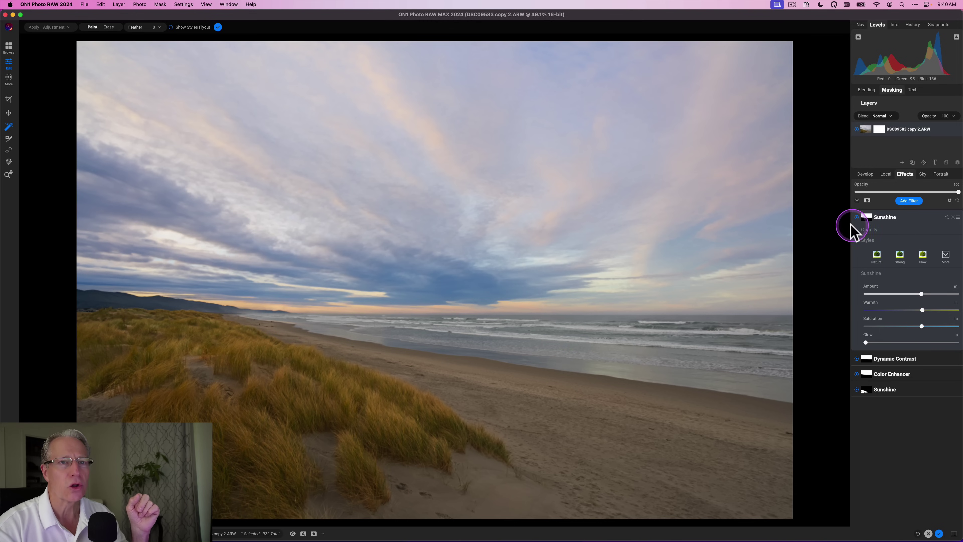
pyautogui.click(856, 218)
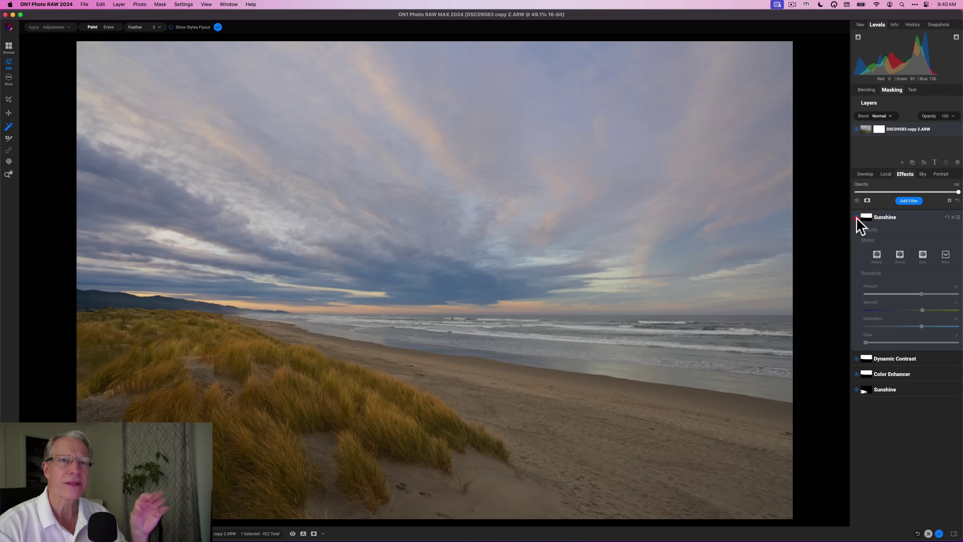
pyautogui.click(857, 218)
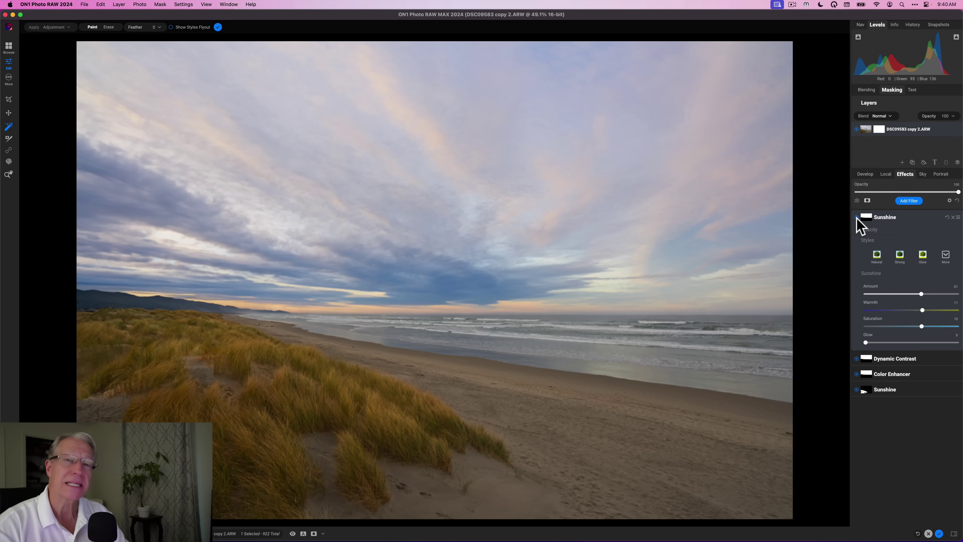
# - Select the beach sand, including sand among the grass, and add Dynamic Contrast to it
pyautogui.click(532, 400)
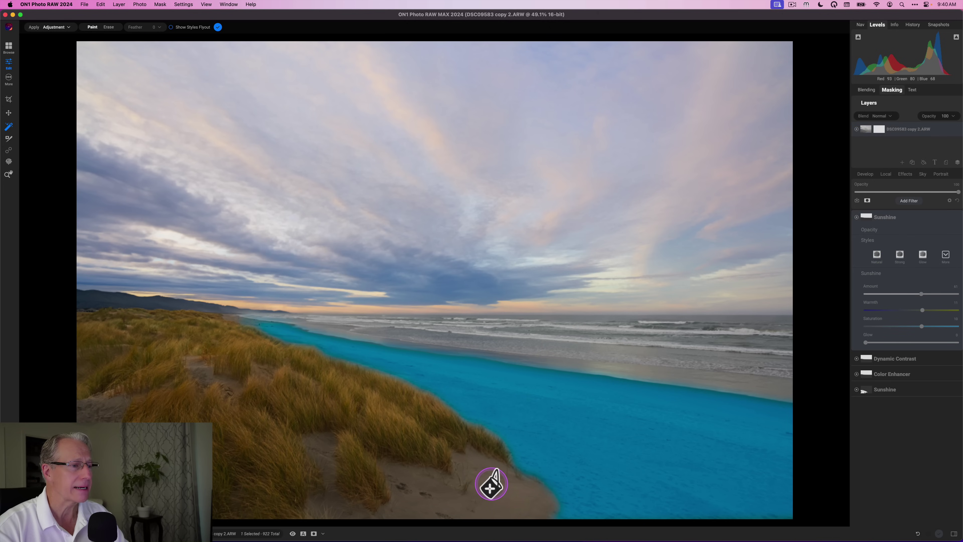
pyautogui.click(492, 484)
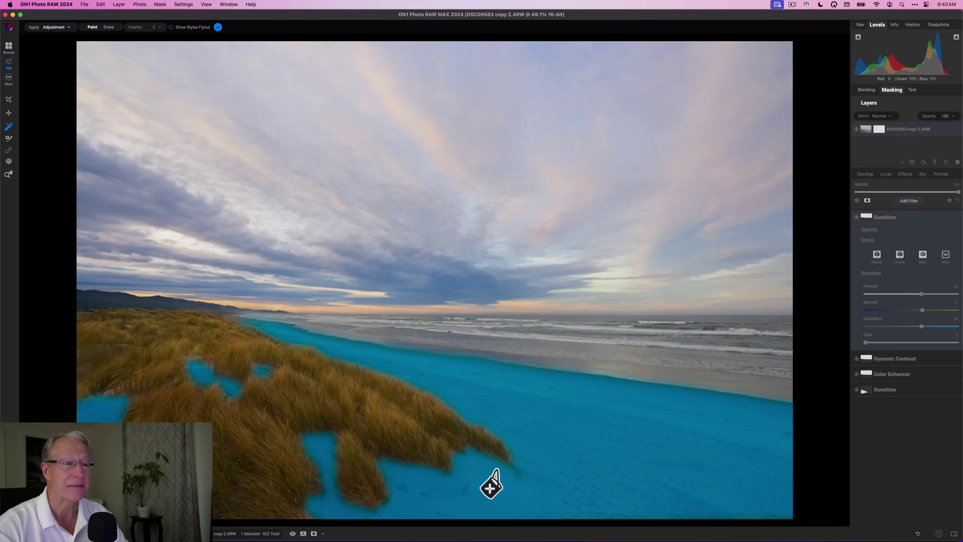
pyautogui.moveTo(491, 486); pyautogui.dragTo(507, 335)
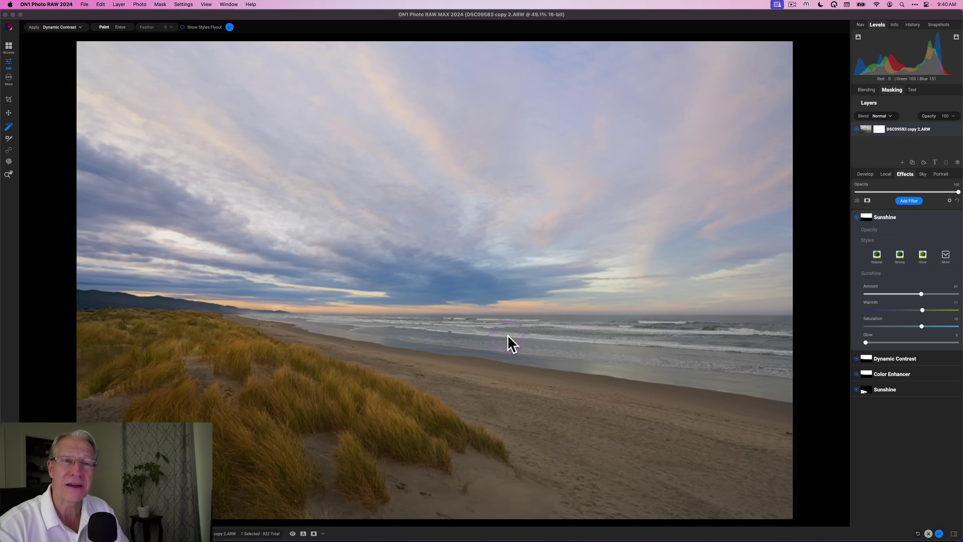
pyautogui.click(755, 247)
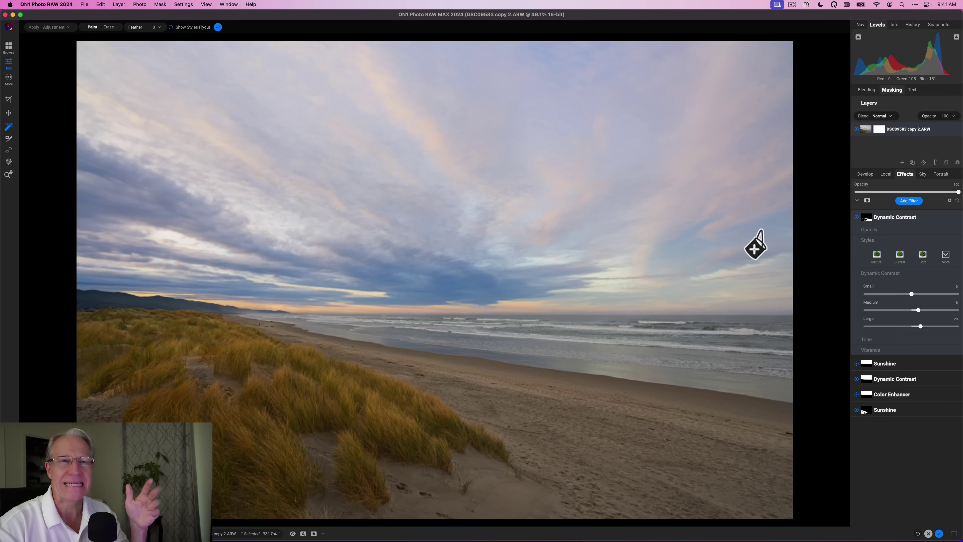
# - Drop the sand's Small, Medium, Large contrast to around -54 and -52, comparing on/off
pyautogui.moveTo(911, 294); pyautogui.dragTo(887, 294)
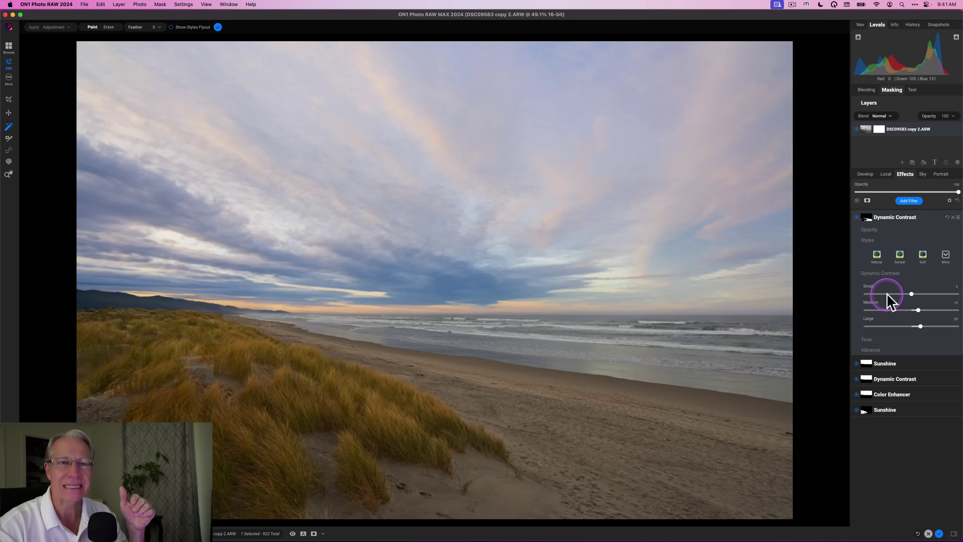
pyautogui.click(887, 310)
pyautogui.click(887, 325)
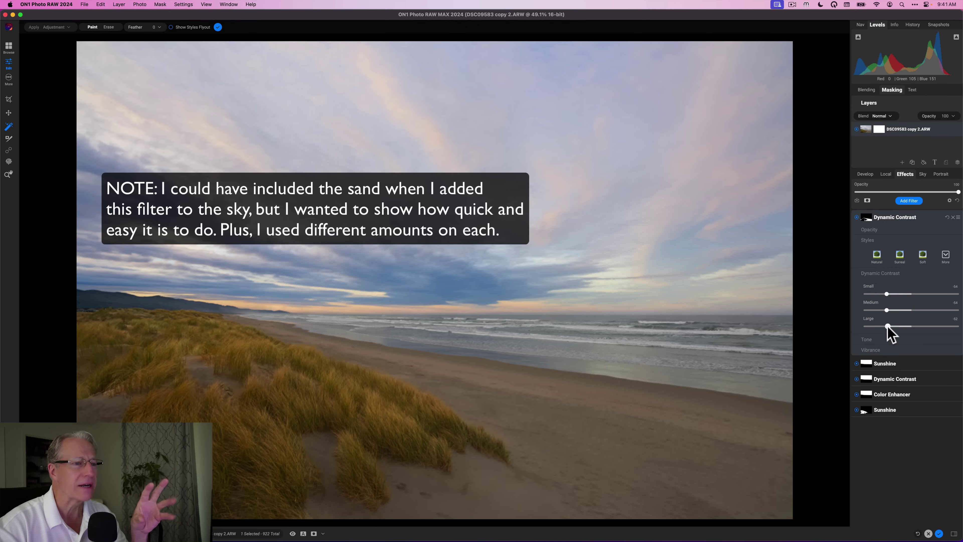
pyautogui.click(857, 218)
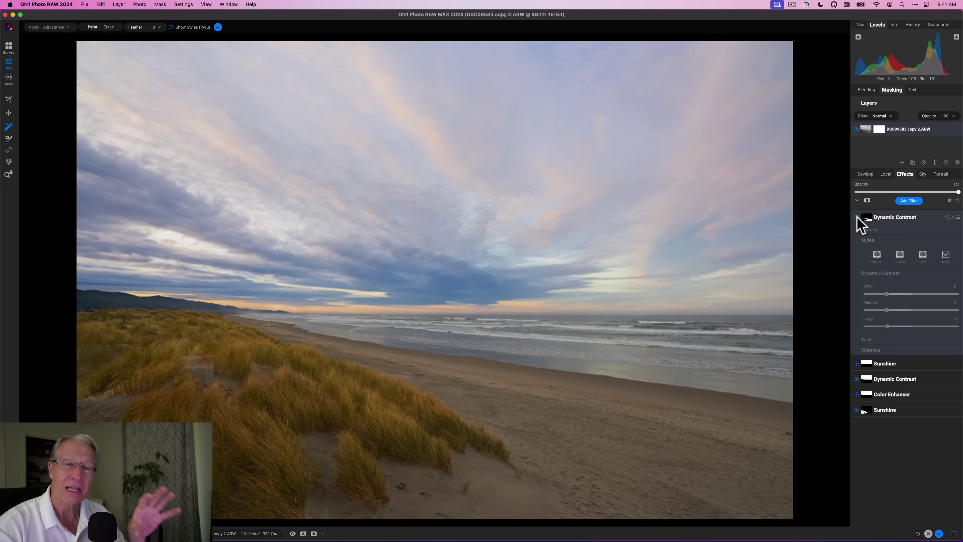
pyautogui.click(857, 218)
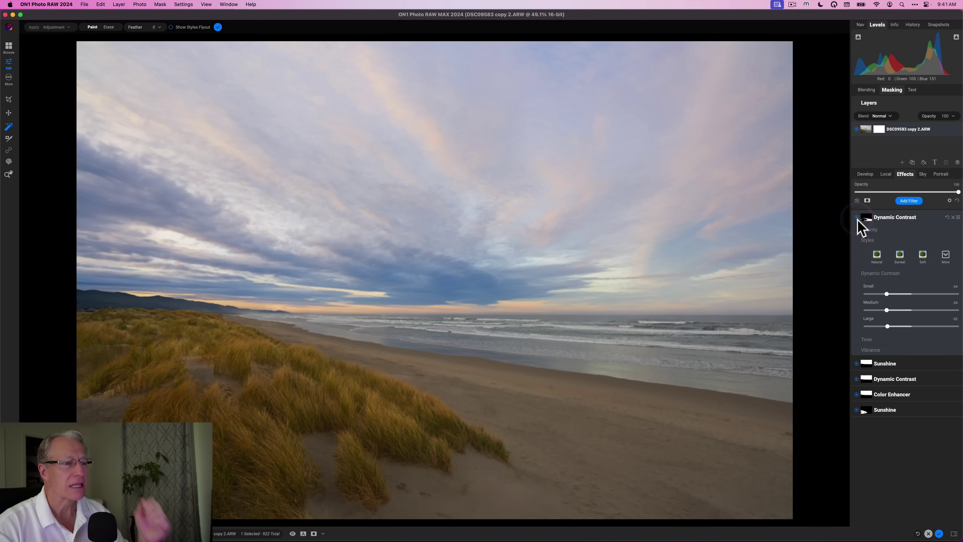
# - Ease the sand's contrast back to -39, -38 and -37 and collapse the panel
pyautogui.click(900, 254)
pyautogui.moveTo(887, 294); pyautogui.dragTo(894, 294)
pyautogui.click(894, 310)
pyautogui.click(894, 327)
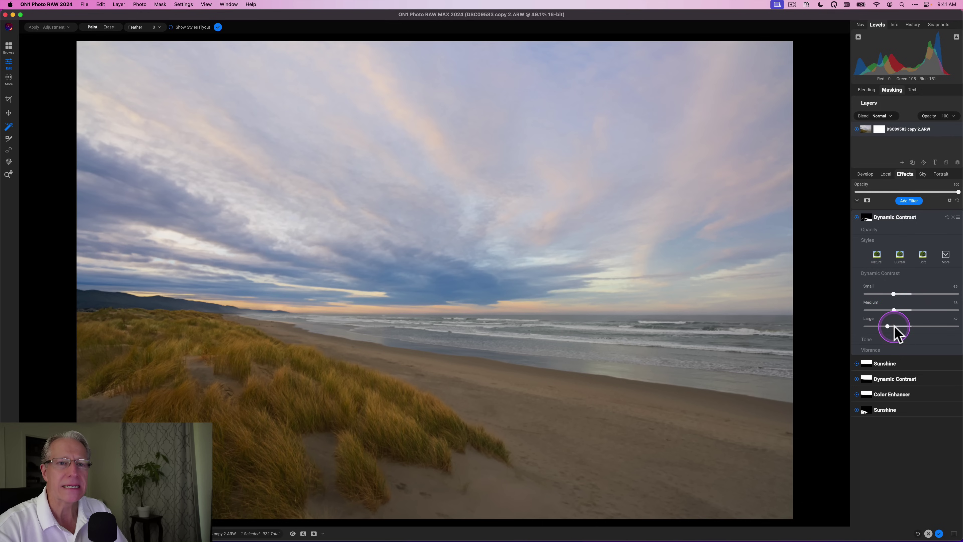
pyautogui.click(883, 213)
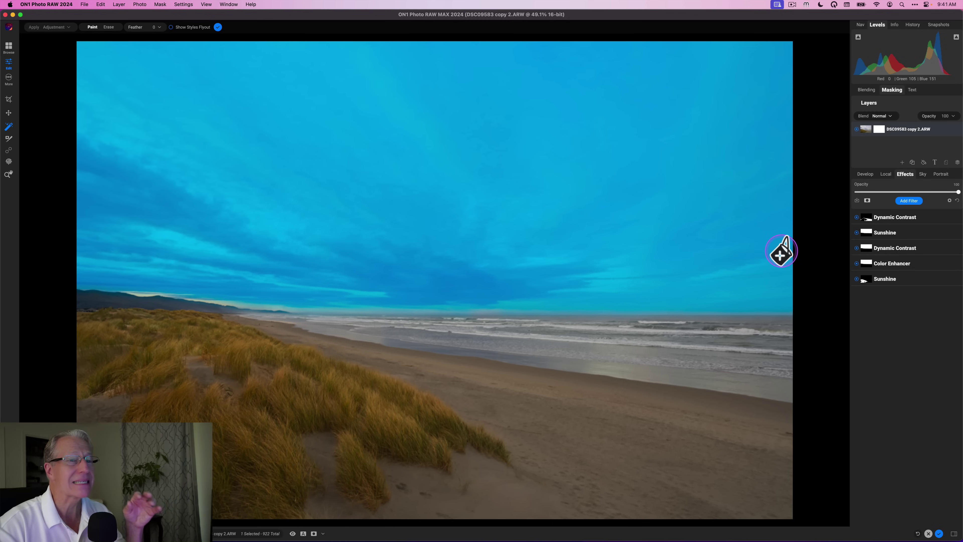
# - Fit the finished beach photo to the window and compare it with the original
pyautogui.press('z')
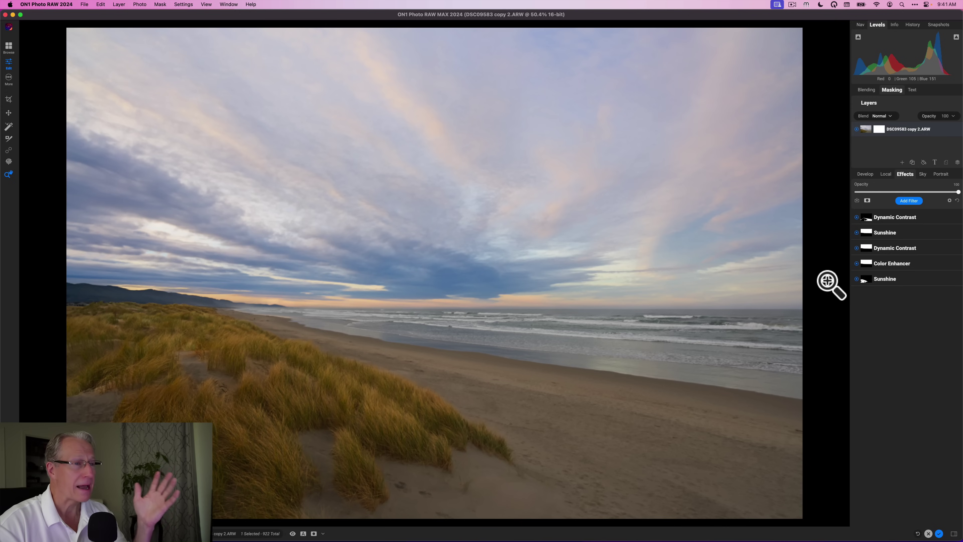
pyautogui.press('super+p')
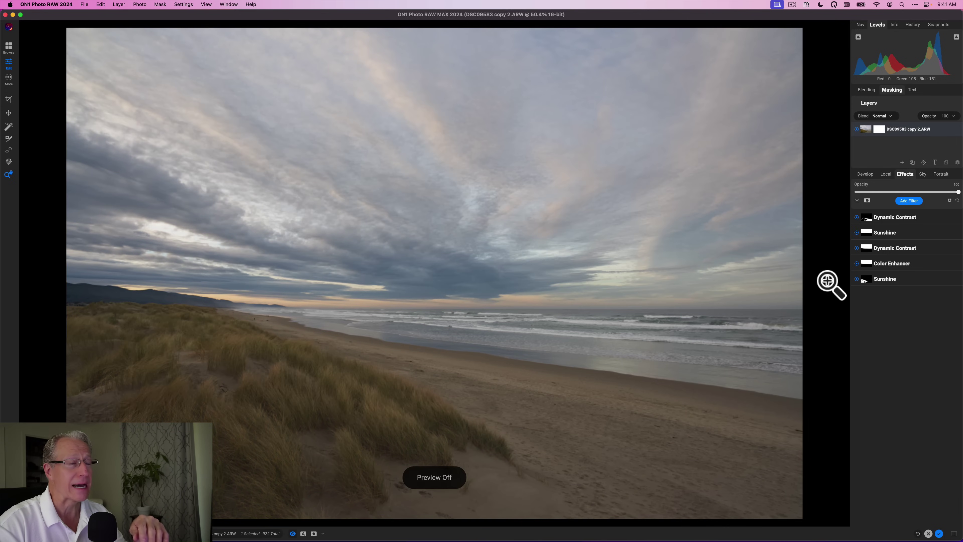
pyautogui.press('super+p')
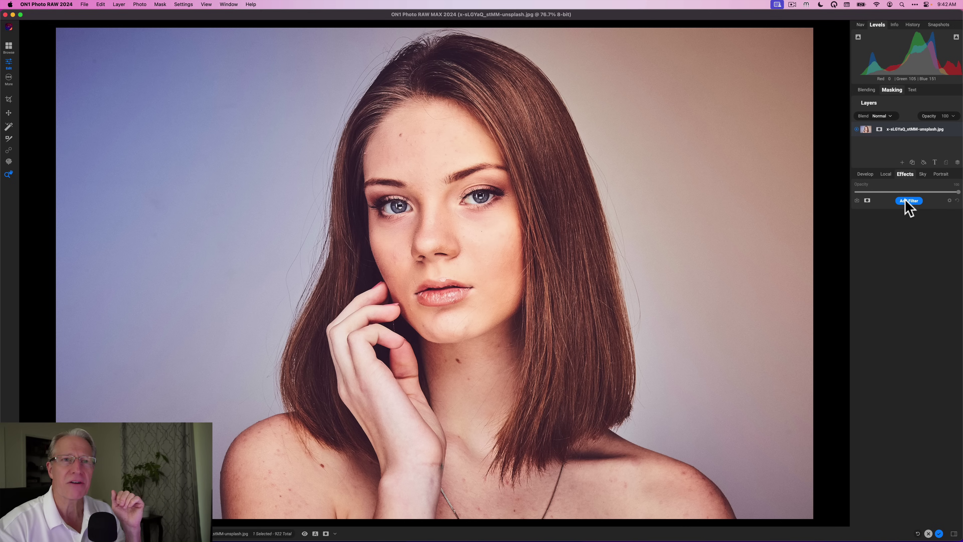
# - Add a Textures filter using the Walls category's Cool Concrete texture in Subtle mode
pyautogui.click(909, 201)
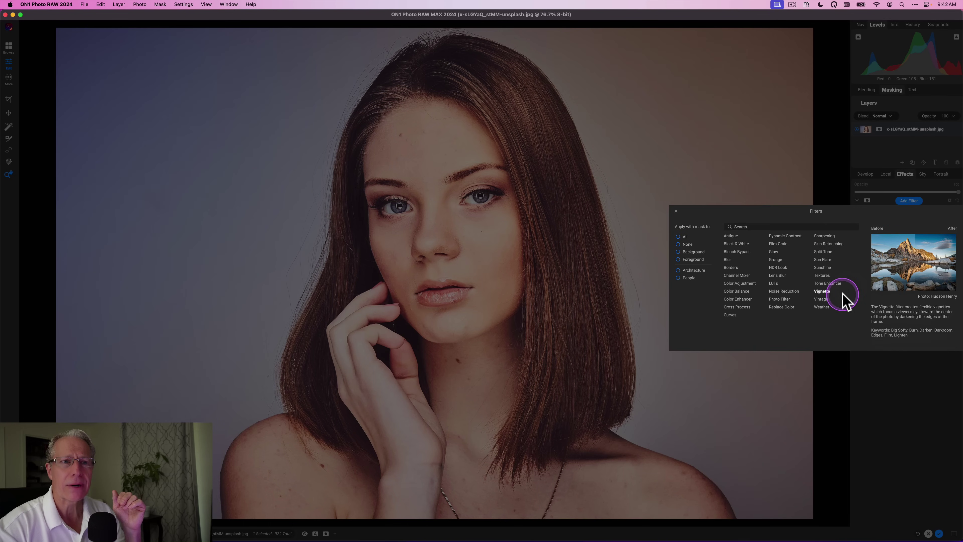
pyautogui.click(823, 276)
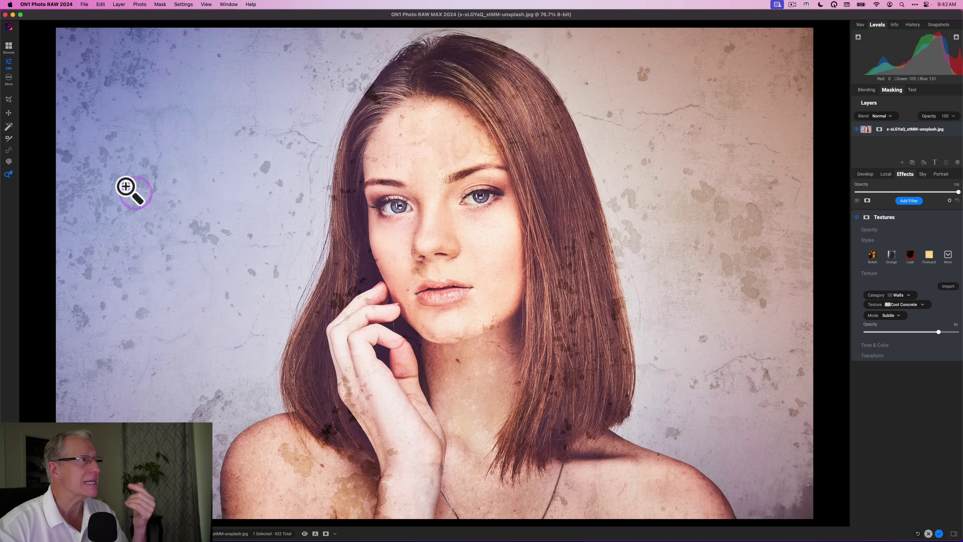
# - Mask the Textures filter with the Quick Mask AI brush so only the background wall keeps the concrete
pyautogui.click(9, 138)
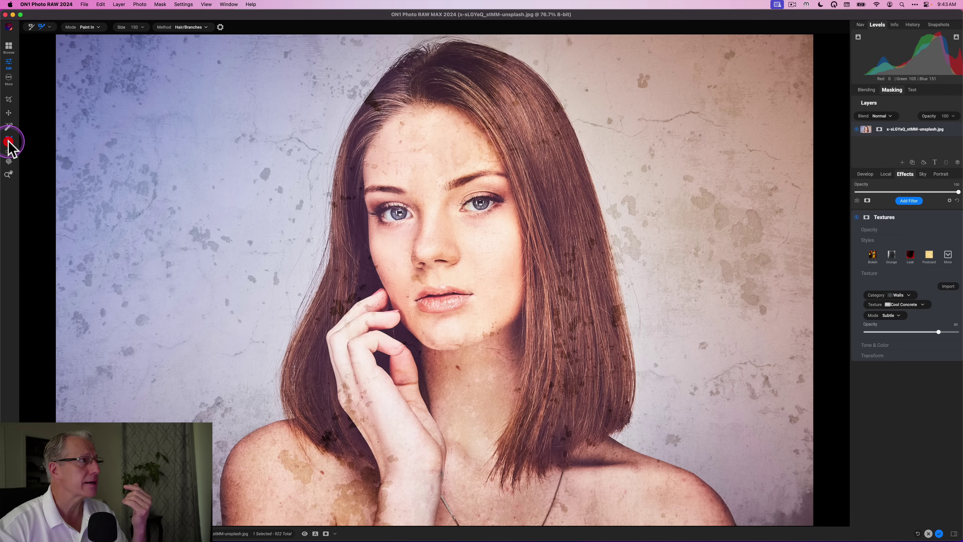
pyautogui.click(50, 27)
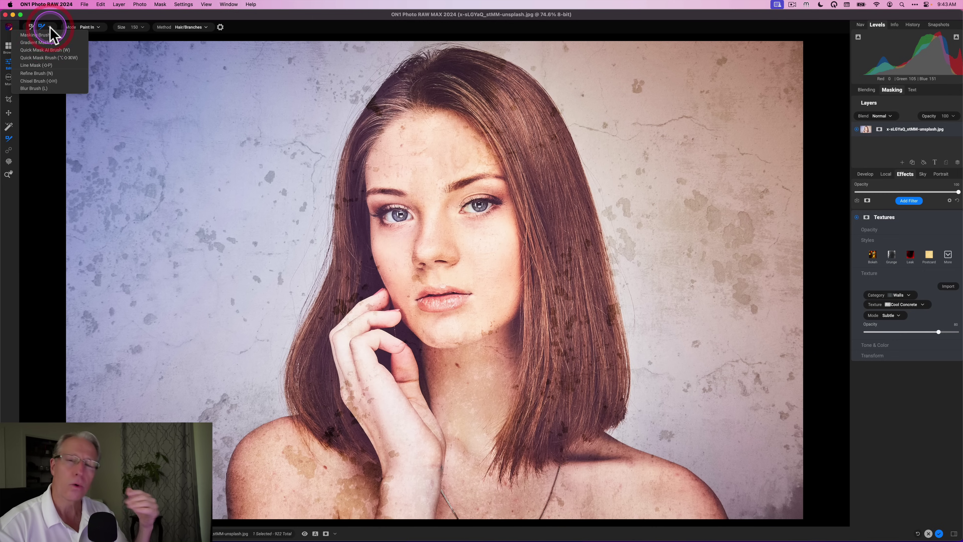
pyautogui.click(43, 50)
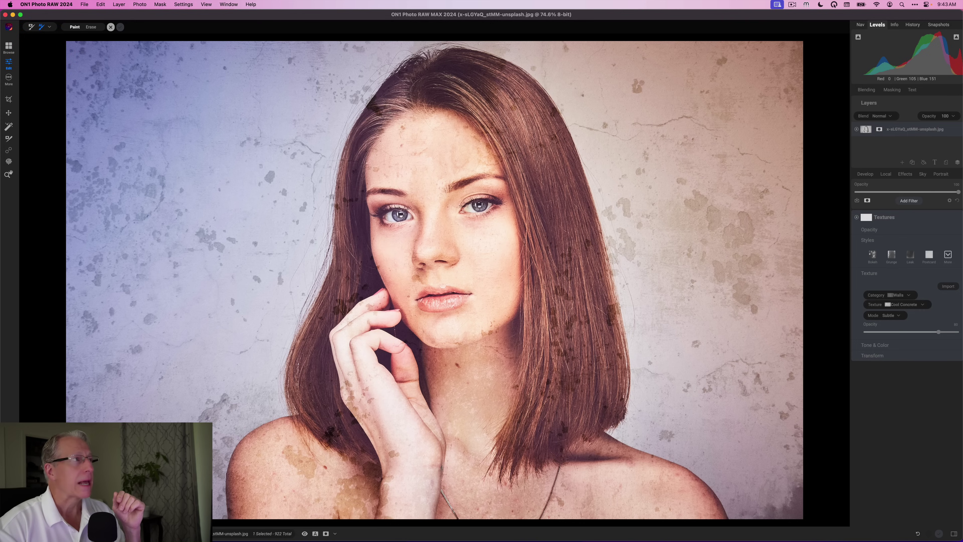
pyautogui.click(250, 149)
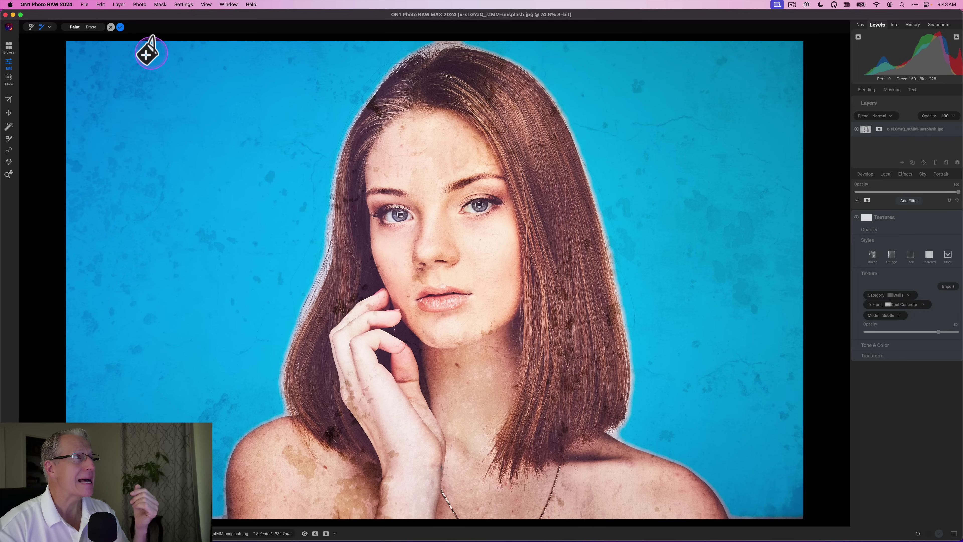
pyautogui.click(120, 27)
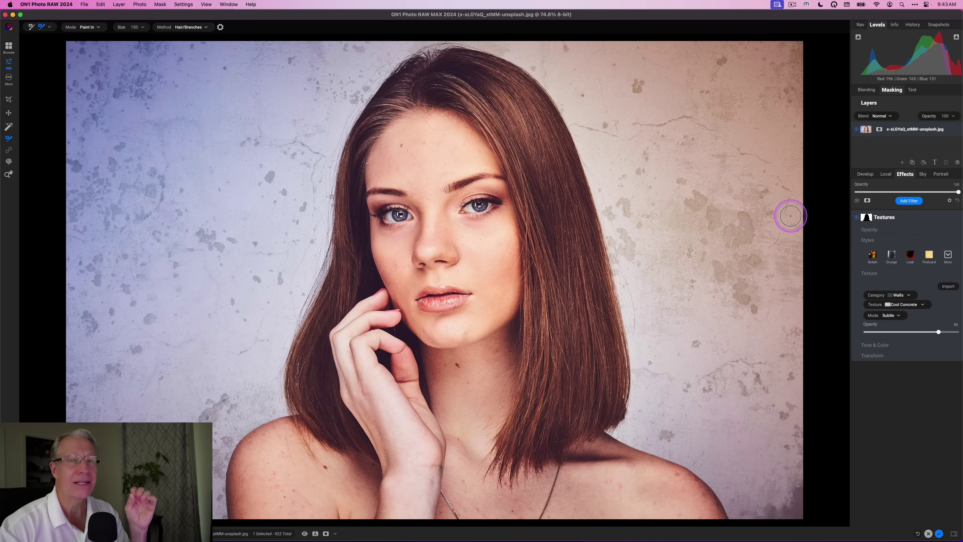
# - Add a LUTs filter with the Color Pop Blues LUT and compare the portrait before and after
pyautogui.click(910, 201)
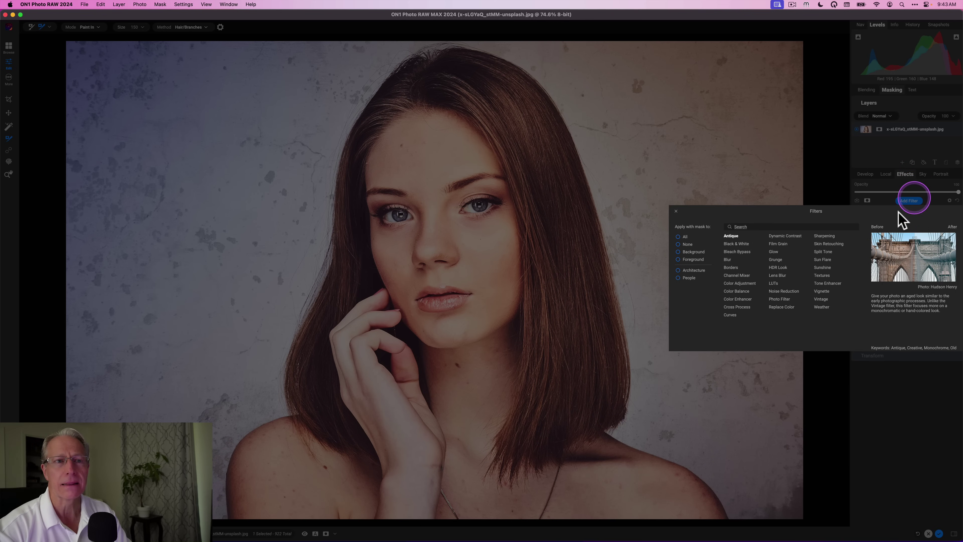
pyautogui.click(773, 283)
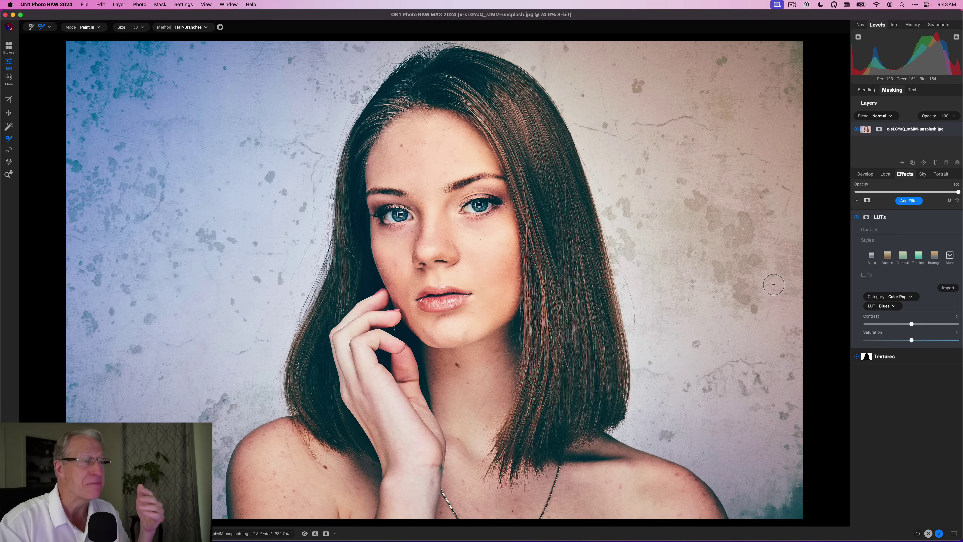
pyautogui.press('\\')
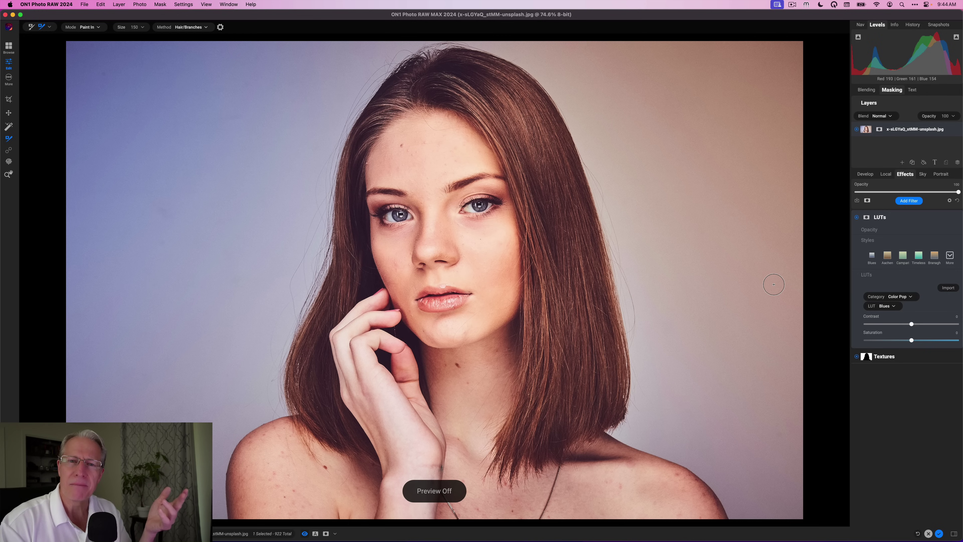
pyautogui.press('\\')
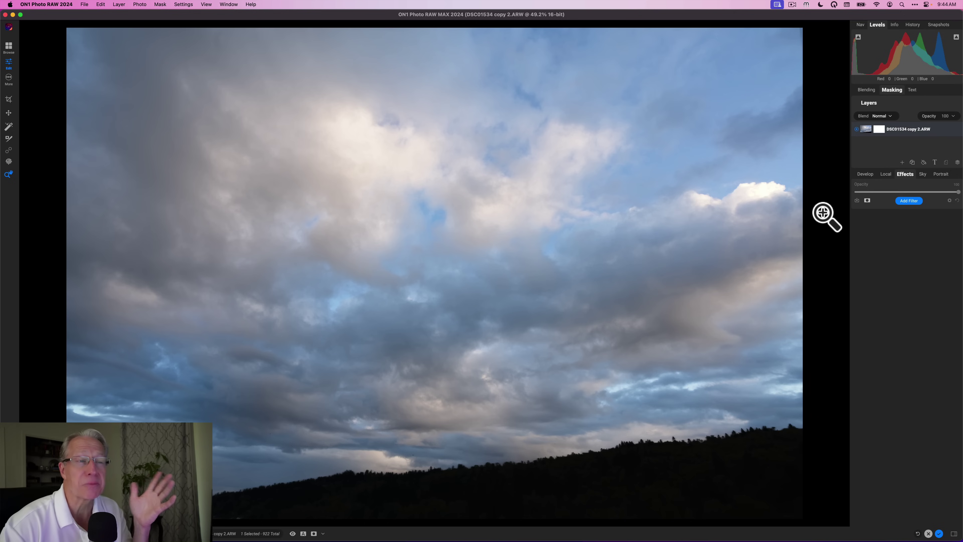
pyautogui.press('super+p')
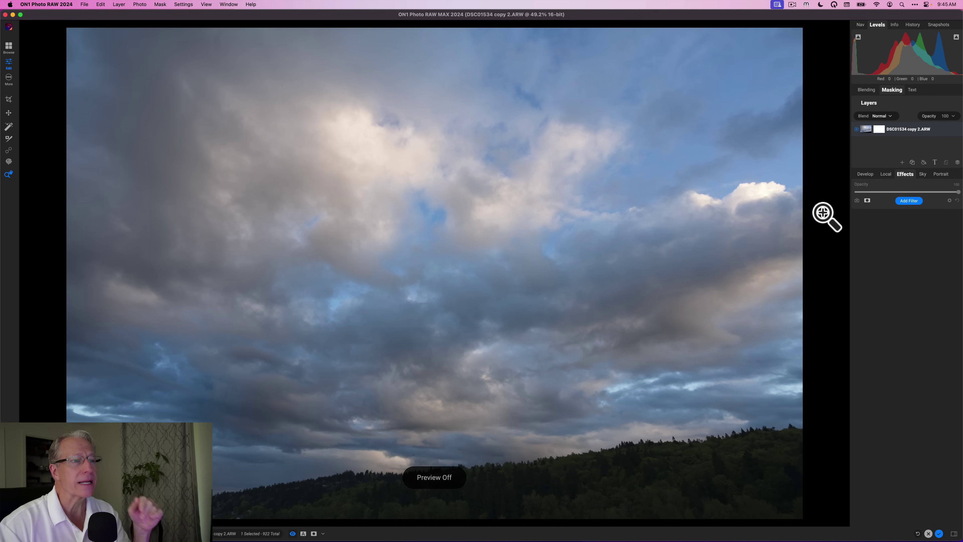
pyautogui.press('super+p')
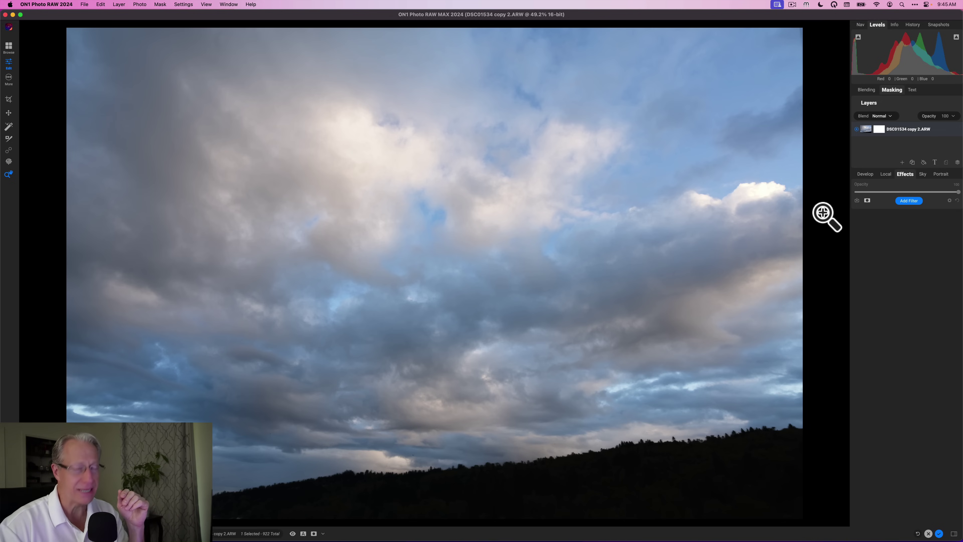
pyautogui.press('super+p')
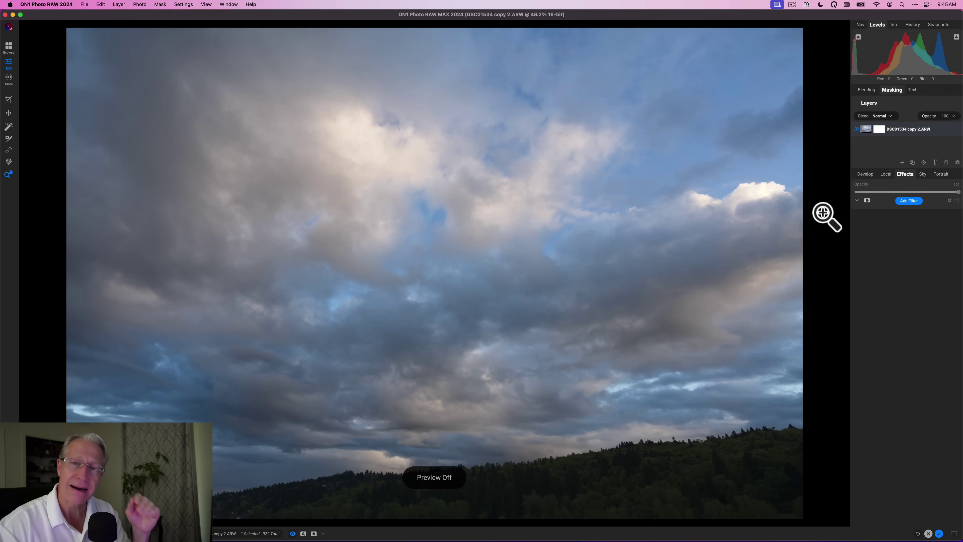
pyautogui.press('super+p')
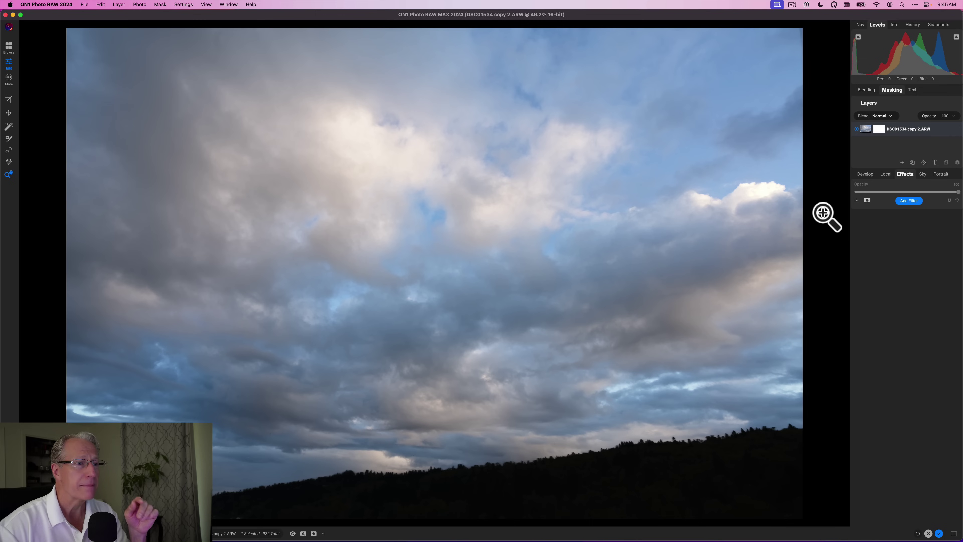
# - Add a Color Balance filter to the cloudy sky photo from the Filters list
pyautogui.click(908, 201)
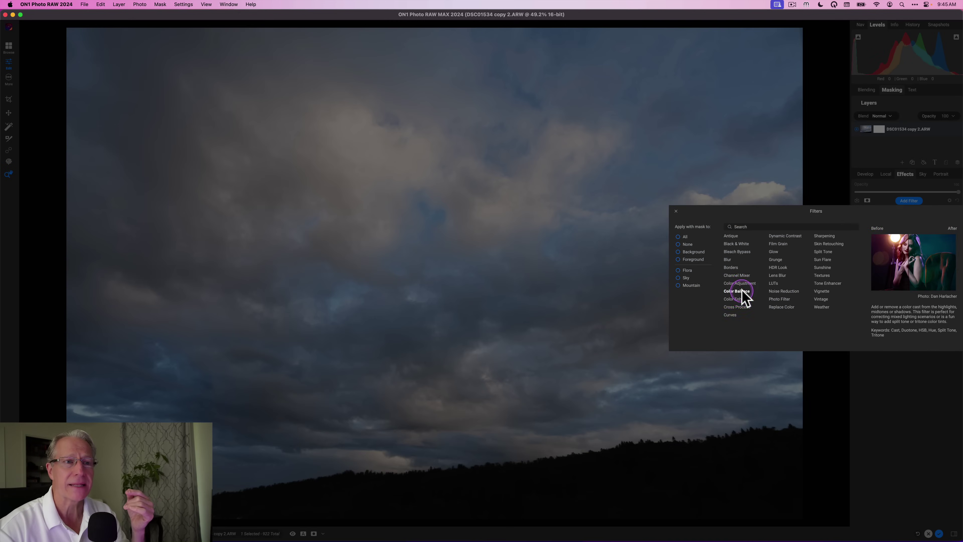
pyautogui.click(739, 292)
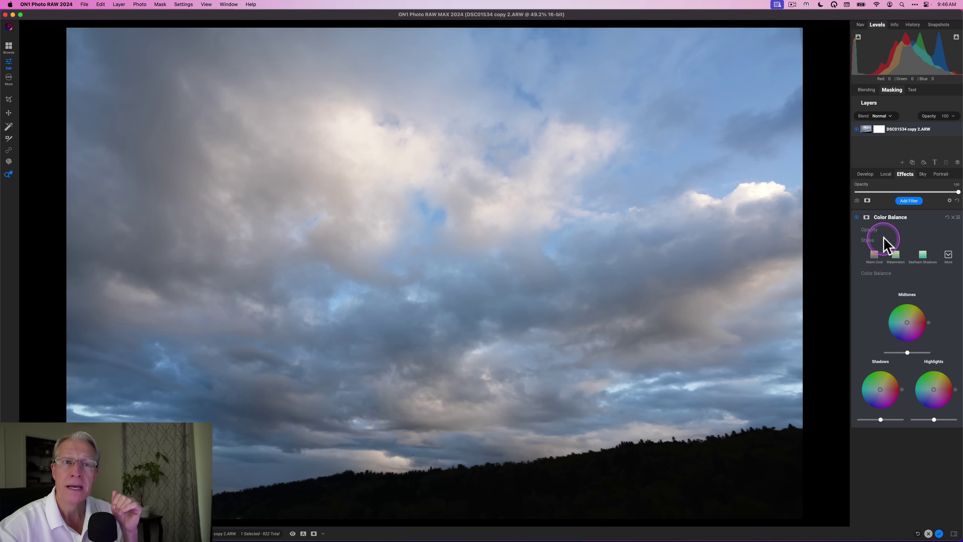
# - Collapse the Color Balance Opacity and Styles sections so only the colour wheels show
pyautogui.click(887, 229)
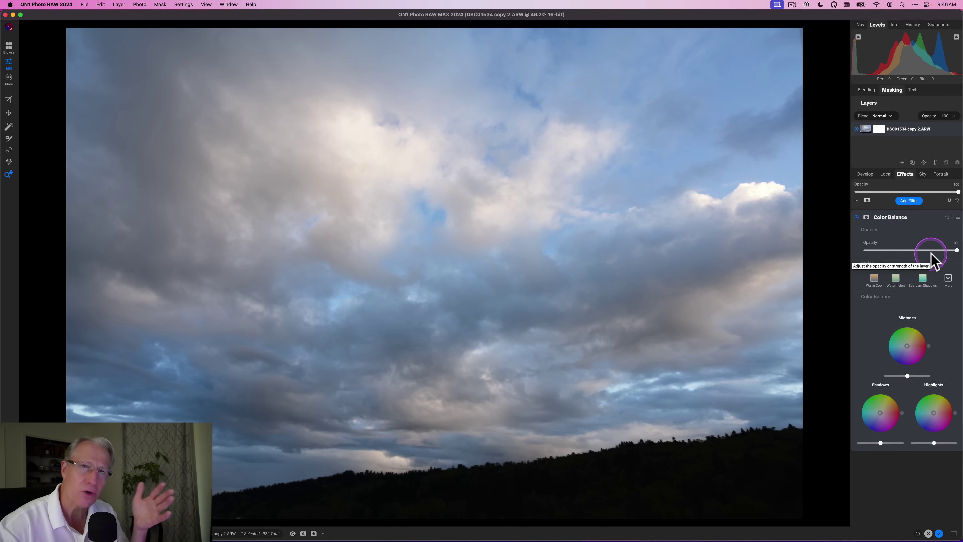
pyautogui.click(872, 229)
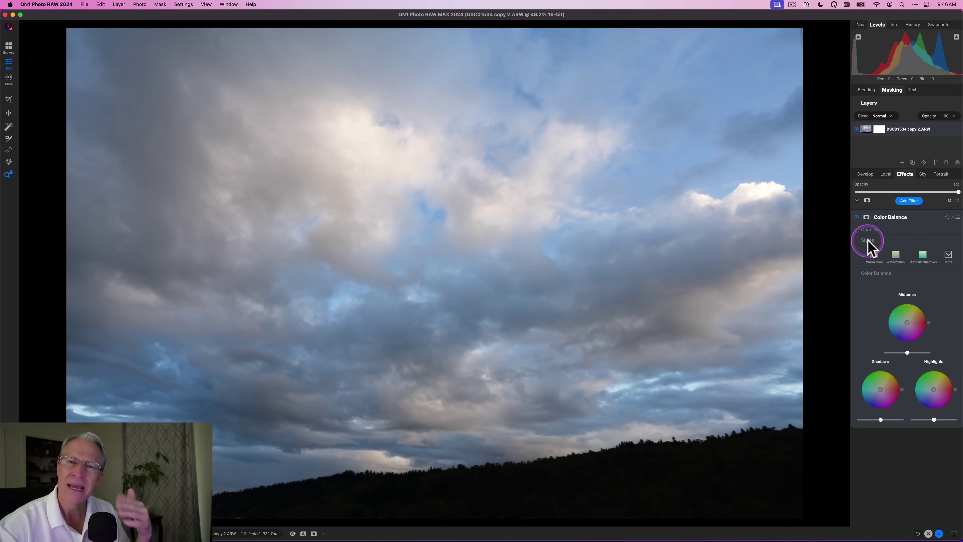
pyautogui.click(867, 240)
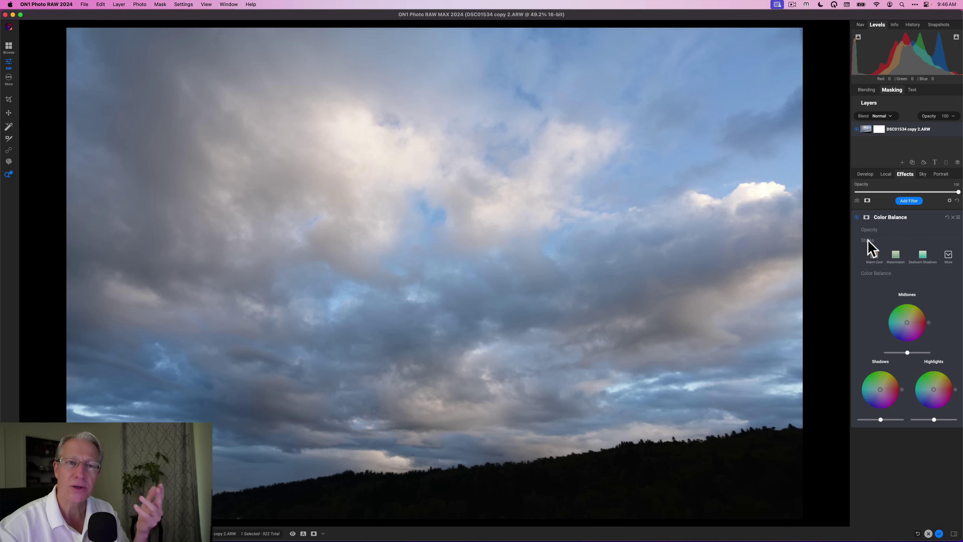
pyautogui.click(878, 321)
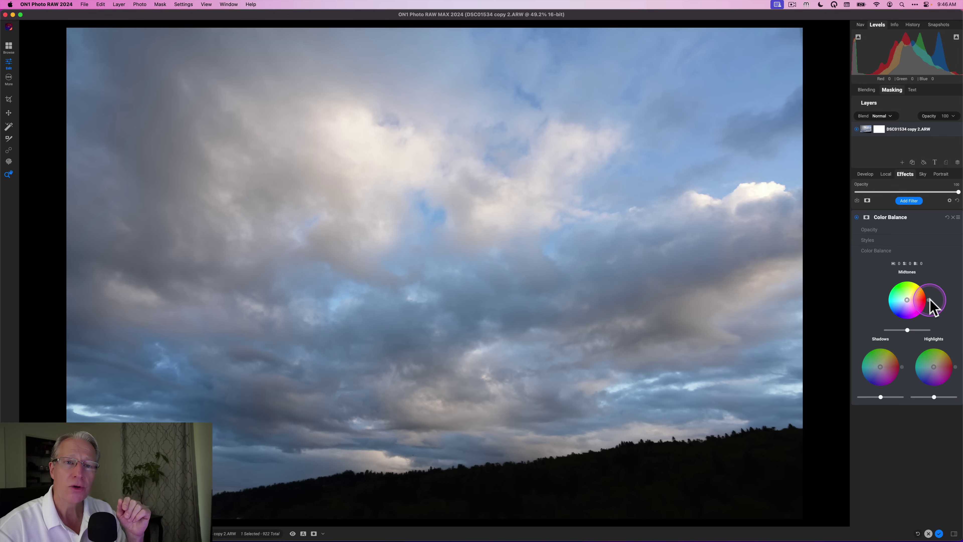
# - Warm the midtones to hue 30, saturation 50, and raise midtone brightness to about 29
pyautogui.moveTo(931, 303); pyautogui.dragTo(907, 300)
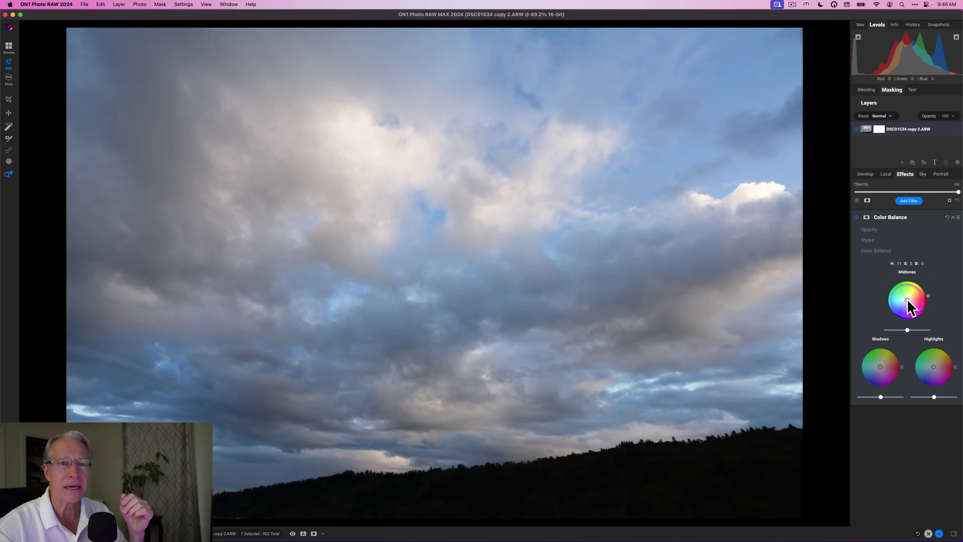
pyautogui.moveTo(924, 304); pyautogui.dragTo(919, 303)
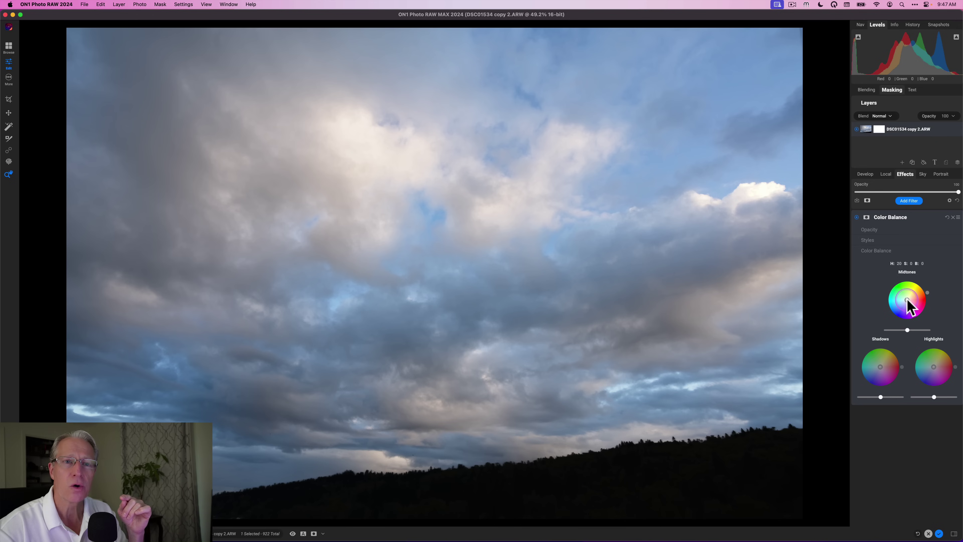
pyautogui.moveTo(907, 298)
pyautogui.mouseDown()
pyautogui.moveTo(920, 301)
pyautogui.moveTo(904, 295)
pyautogui.moveTo(901, 303)
pyautogui.moveTo(912, 297)
pyautogui.mouseUp()
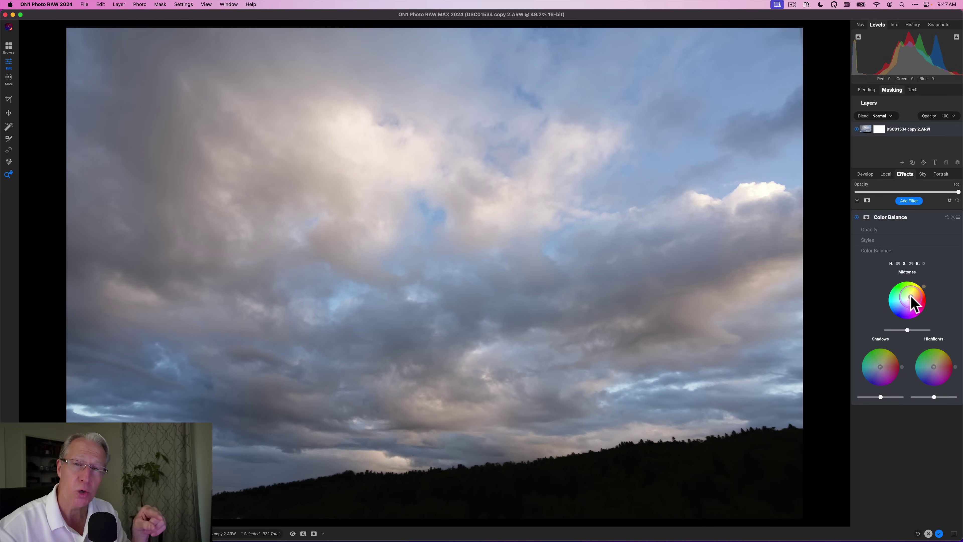
pyautogui.moveTo(911, 297); pyautogui.dragTo(915, 296)
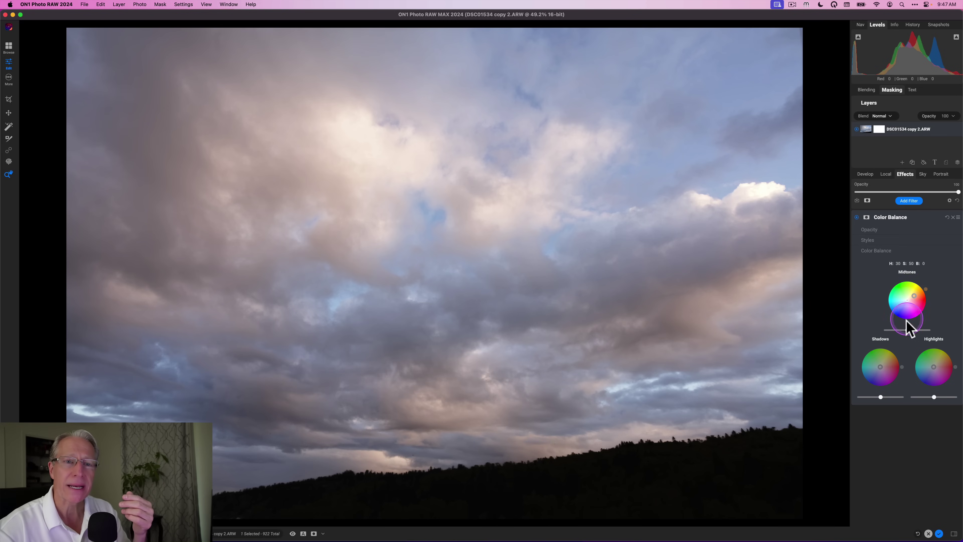
pyautogui.moveTo(907, 330); pyautogui.dragTo(915, 331)
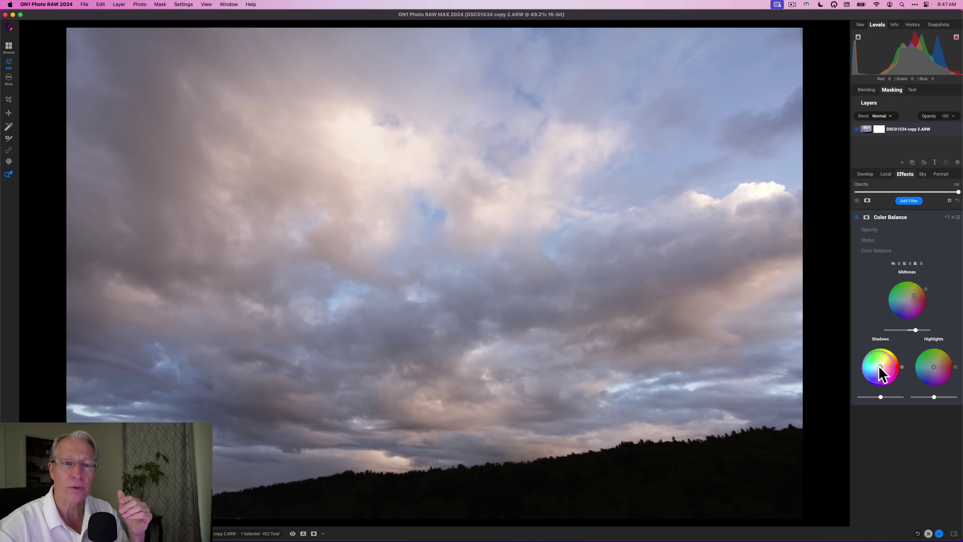
# - Tint shadows blue and slightly darker; tint highlights pink (hue 351, saturation 30), brightness about 33
pyautogui.moveTo(879, 370); pyautogui.dragTo(869, 396)
pyautogui.click(879, 396)
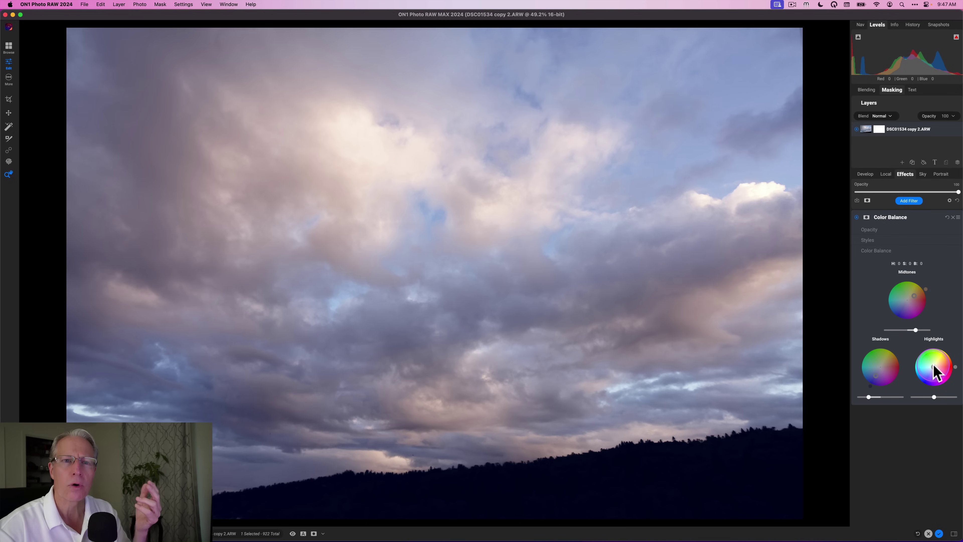
pyautogui.moveTo(935, 367); pyautogui.dragTo(939, 367)
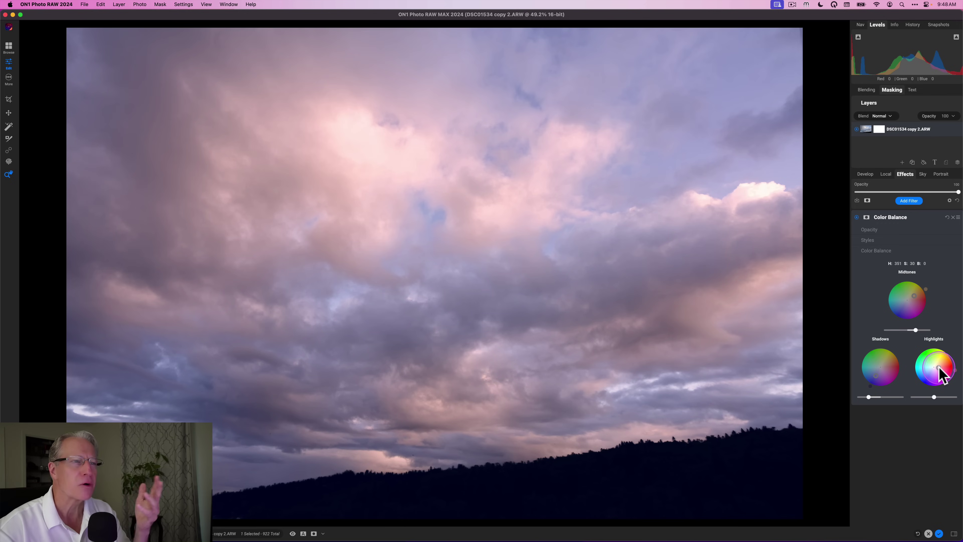
pyautogui.click(934, 397)
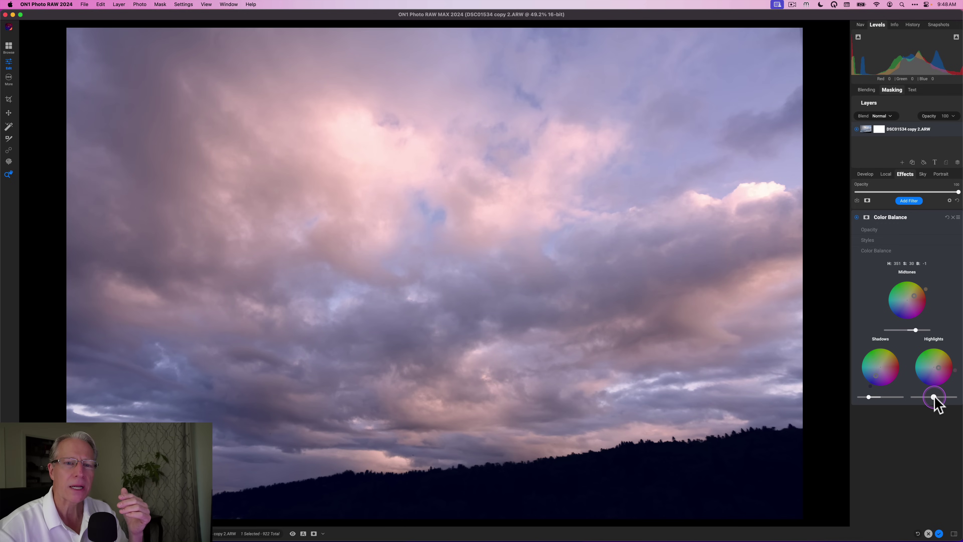
pyautogui.moveTo(934, 397); pyautogui.dragTo(937, 396)
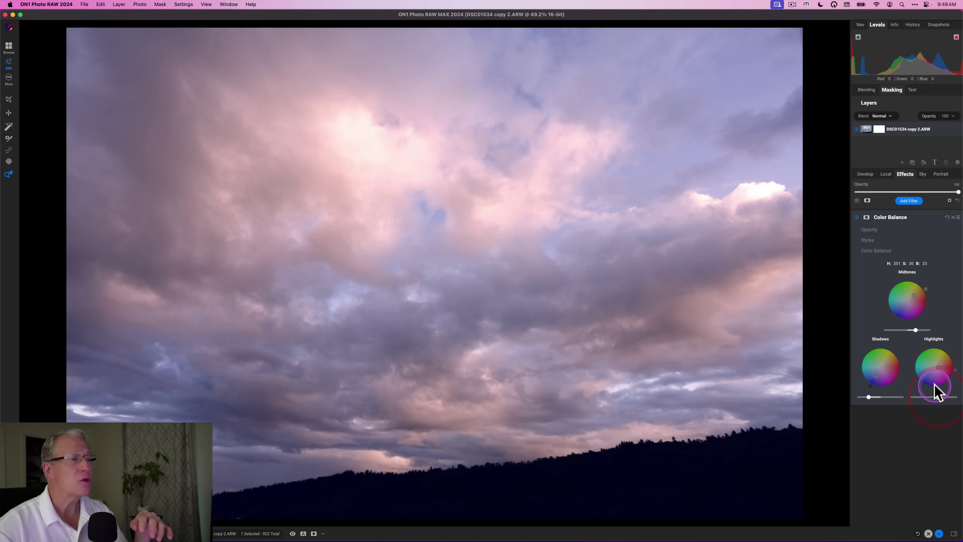
pyautogui.click(881, 255)
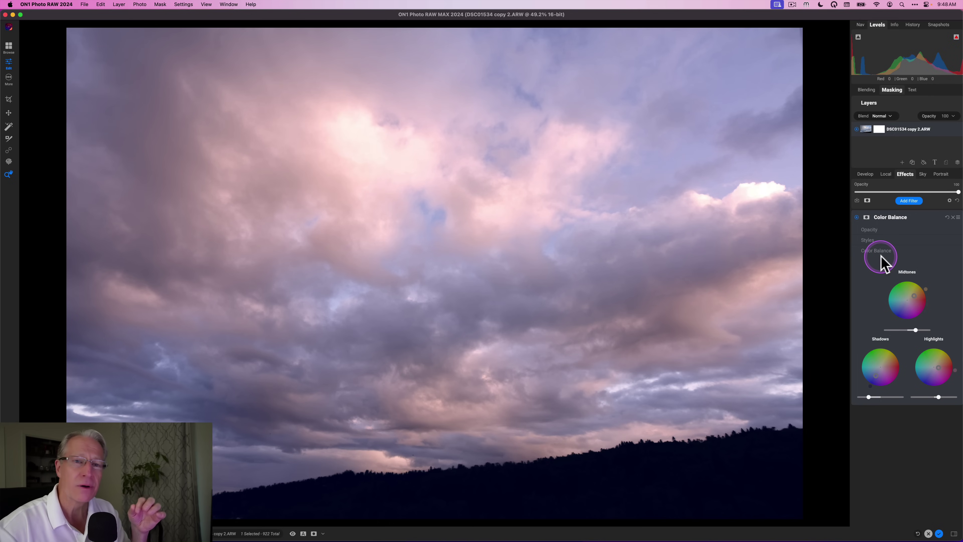
pyautogui.click(865, 300)
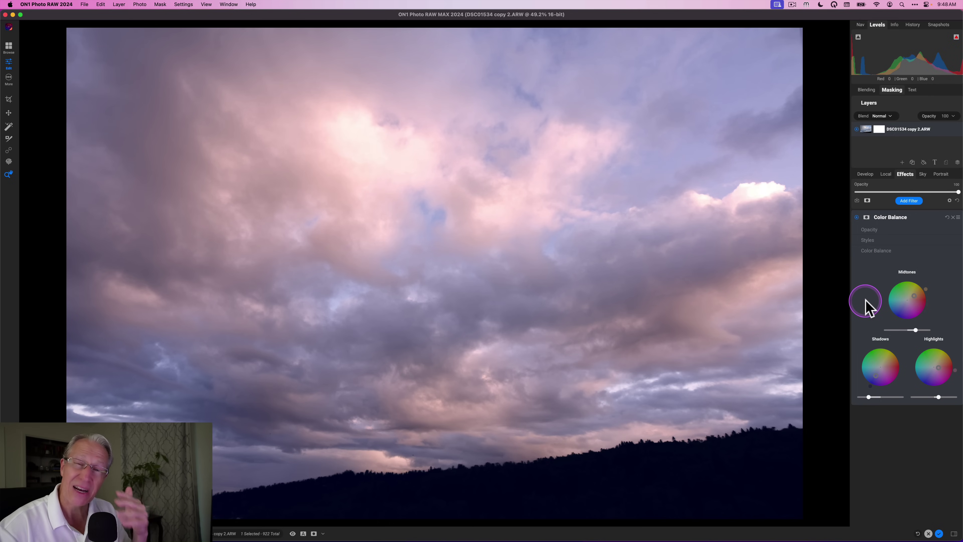
pyautogui.click(856, 217)
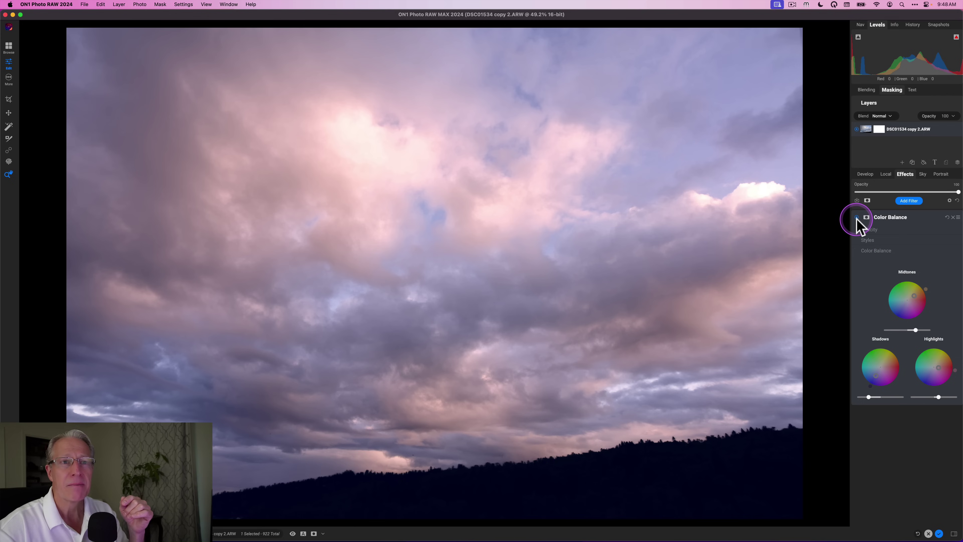
pyautogui.click(857, 217)
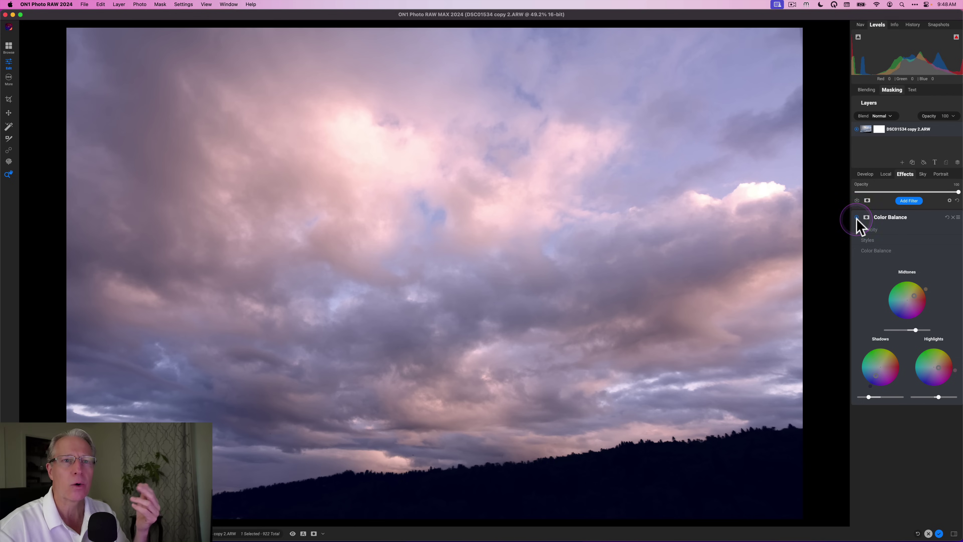
pyautogui.click(857, 217)
pyautogui.click(857, 217)
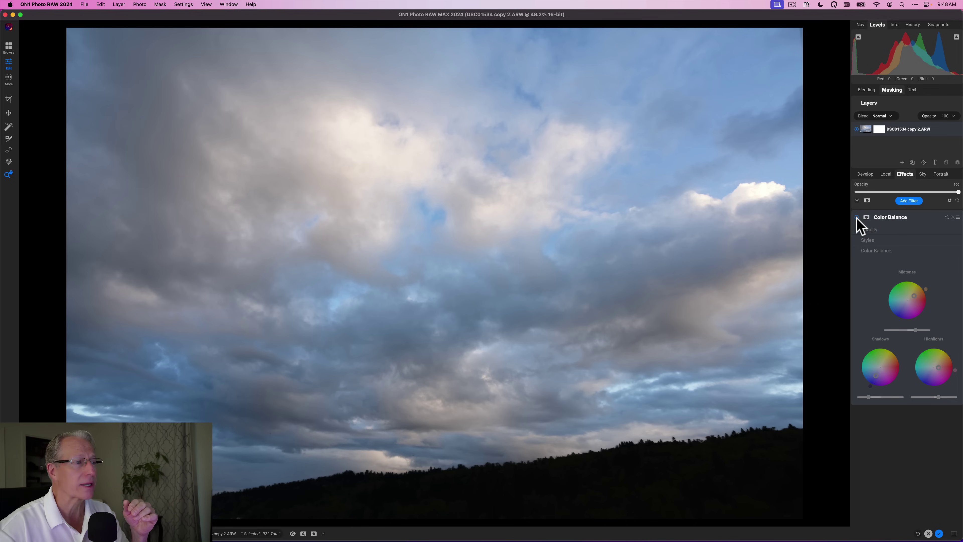
pyautogui.click(857, 218)
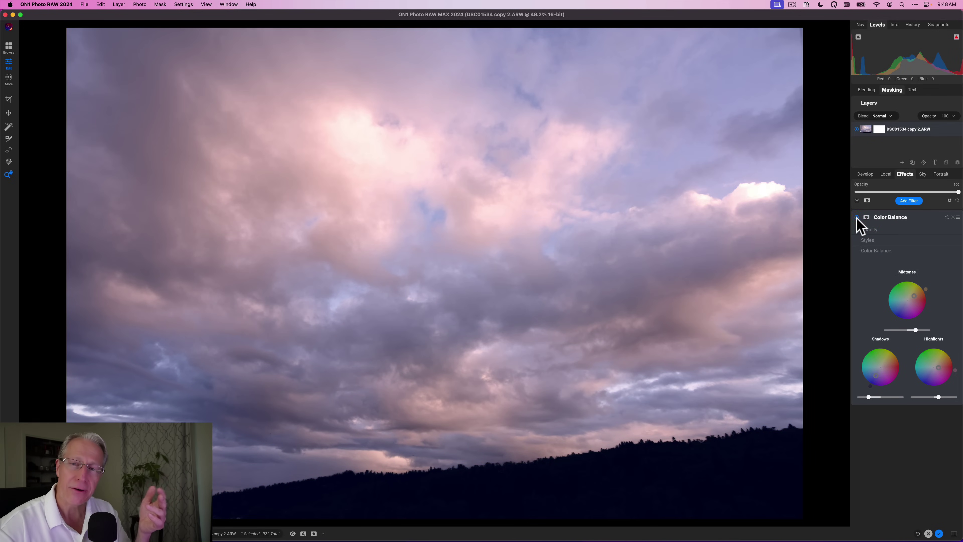